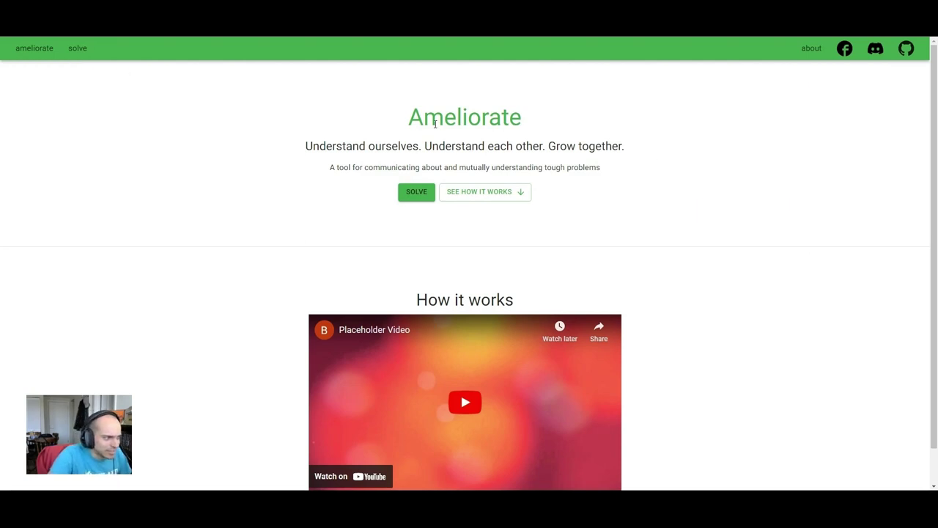
- Start a solve diagram, name its problem "cars going too fast in neighborhood" and score the problem 9
left_click(409, 195)
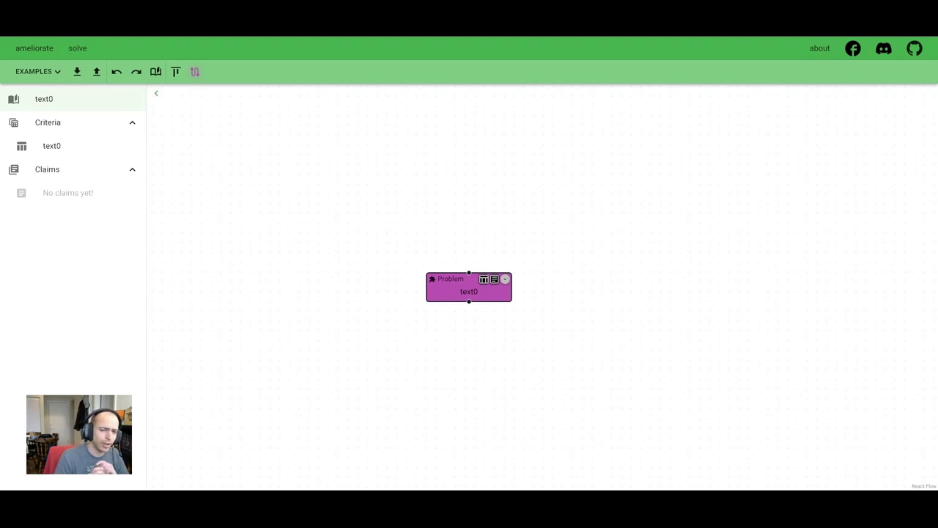
left_click(469, 292)
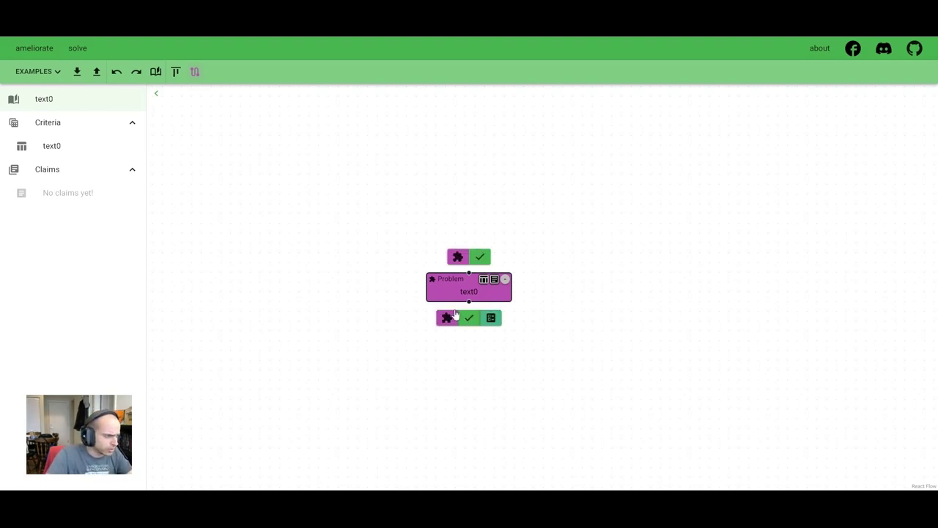
double_click(469, 292)
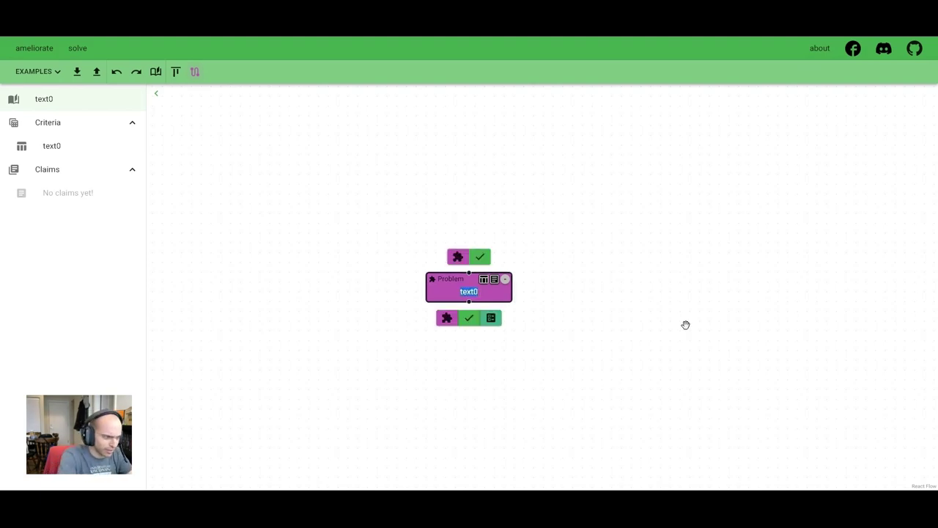
type("cars going too fast in neighborhood")
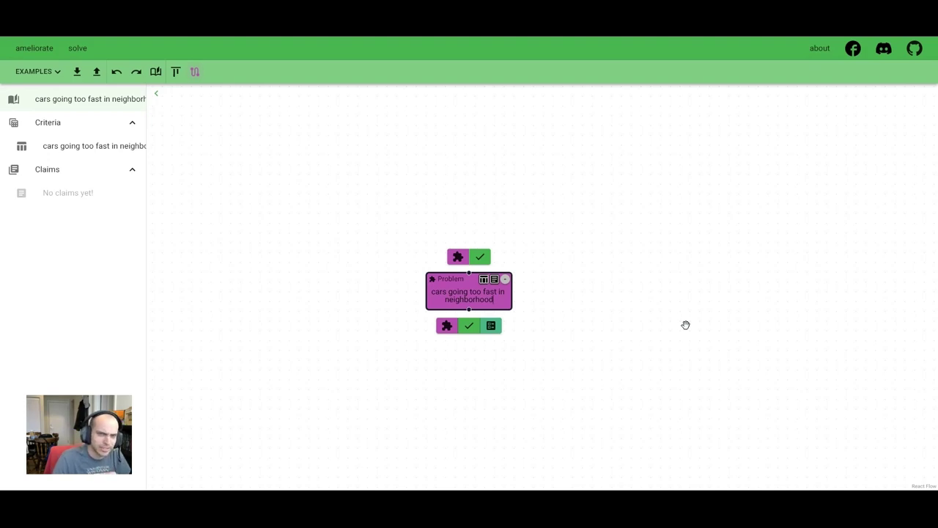
left_click(685, 325)
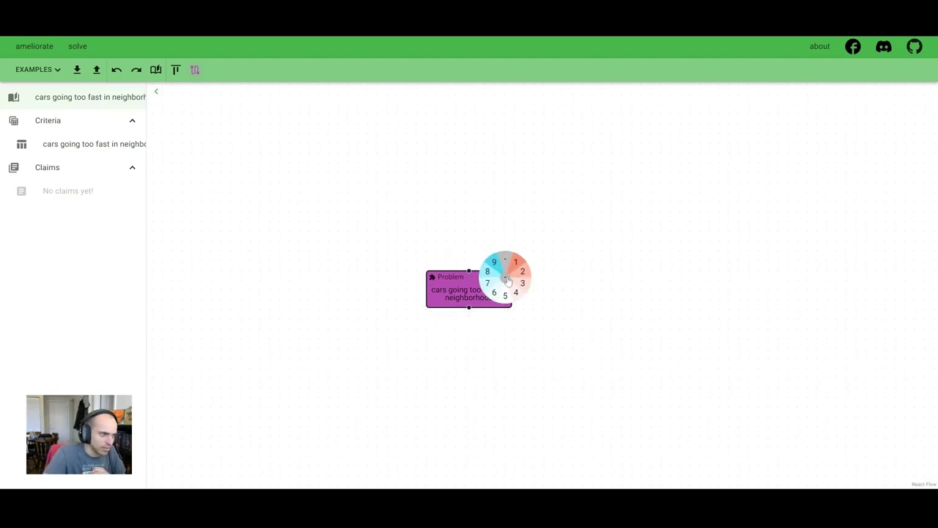
left_click(495, 263)
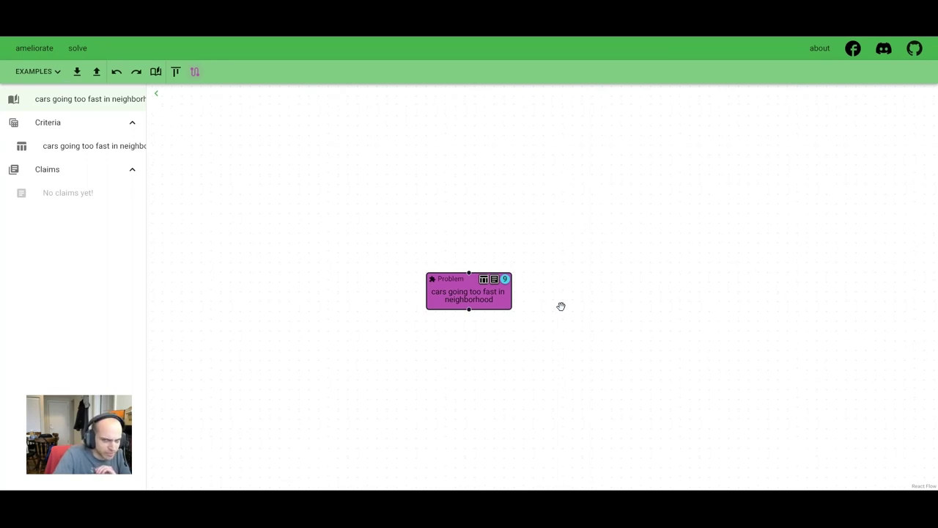
- Support the claim that the problem is important with "little kids live here and can be hit", and return to the problem diagram
mouse_move(477, 275)
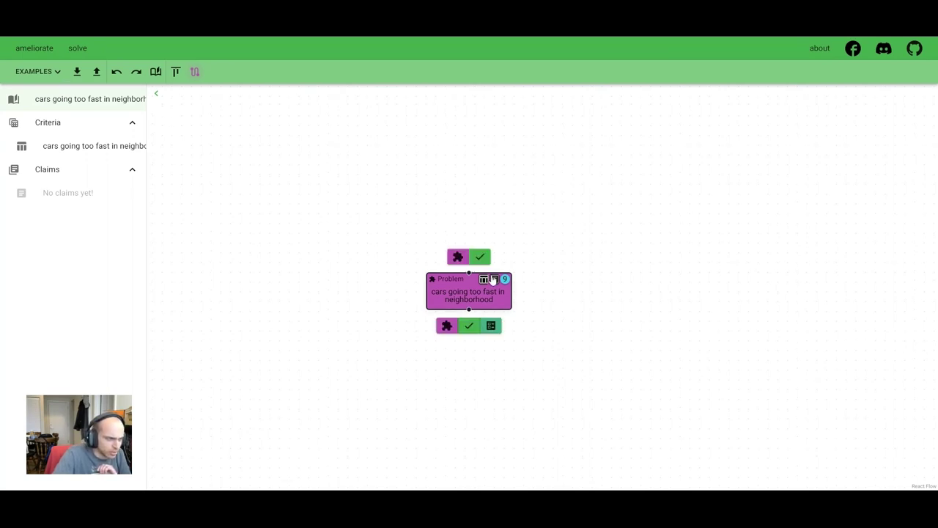
left_click(496, 281)
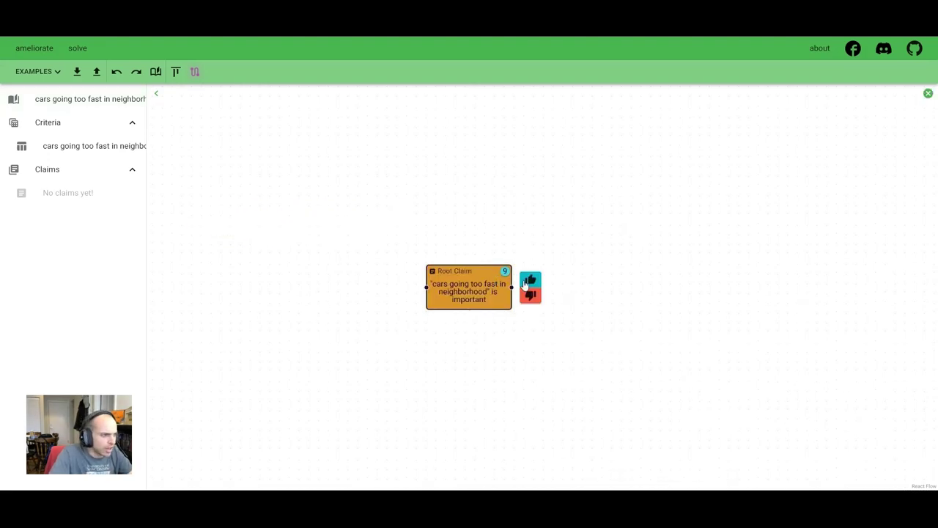
left_click(530, 280)
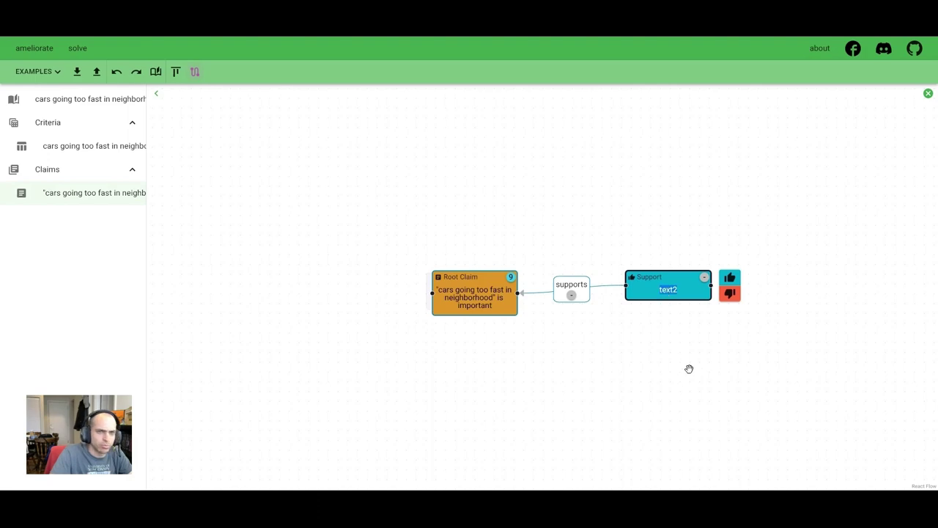
type("little kid")
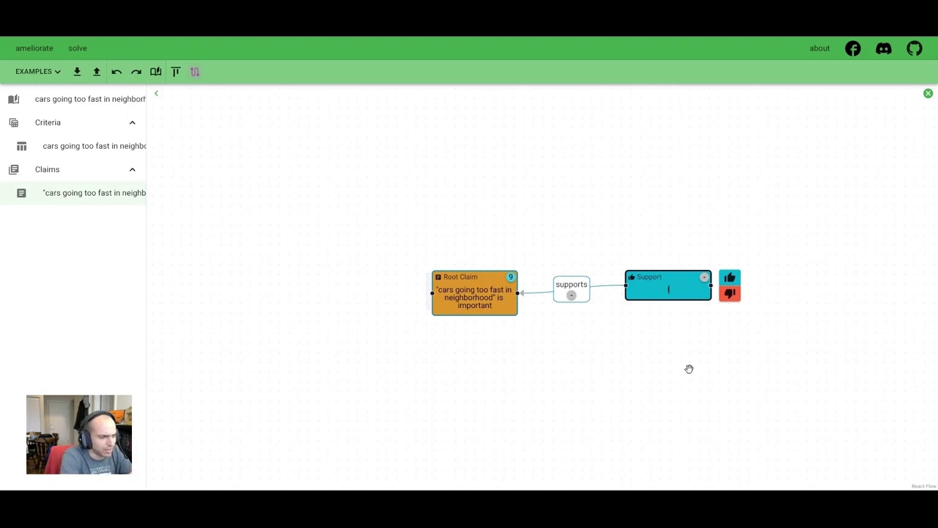
type("s live here and can be hit")
left_click(689, 369)
left_click(928, 94)
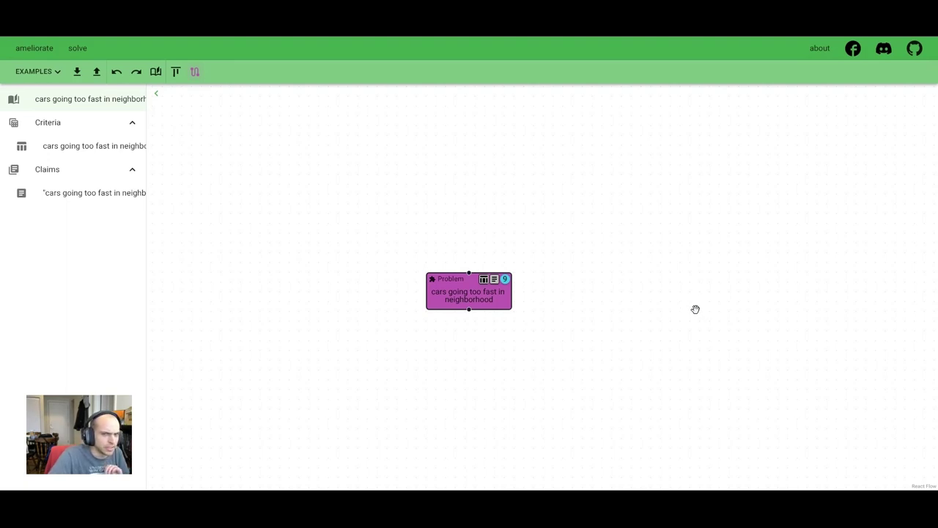
- Add two solutions that address the speeding problem, named "stoplight" and "stop sign"
left_click_drag(695, 310, 680, 271)
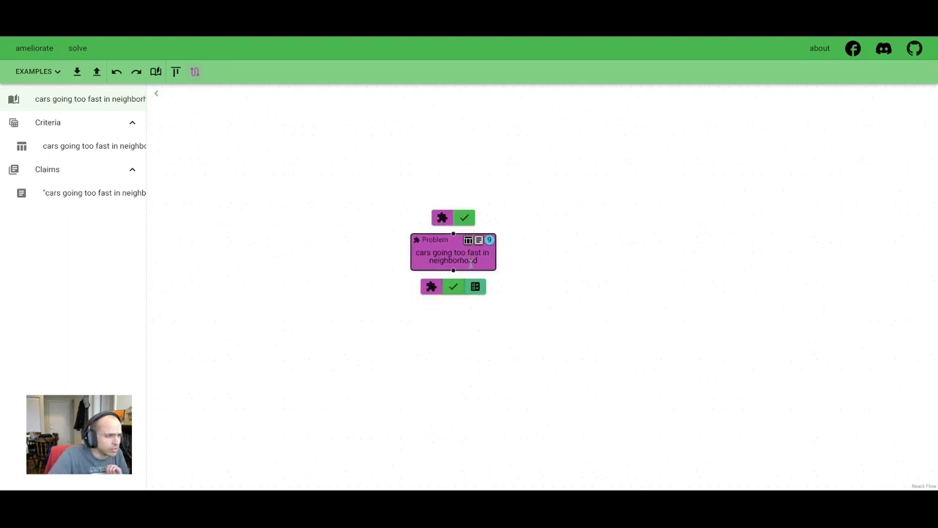
left_click(453, 286)
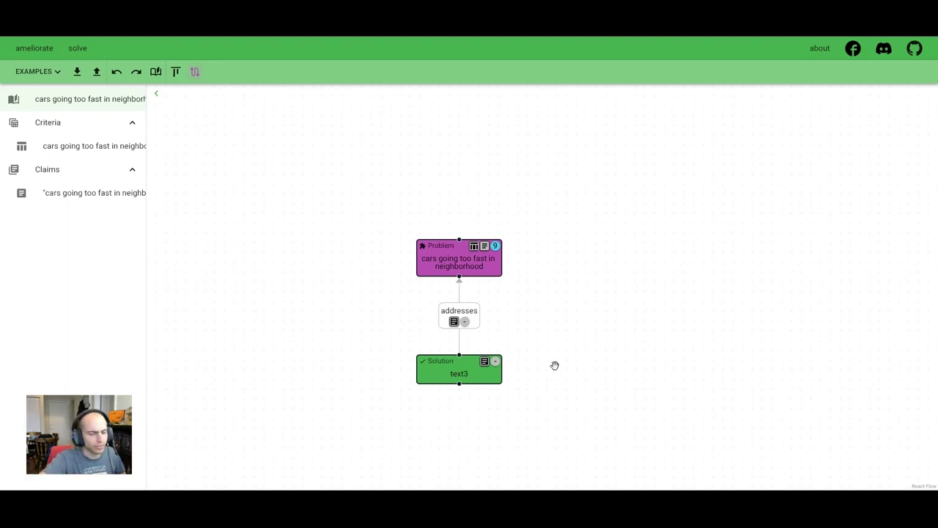
double_click(468, 375)
type("stoplight")
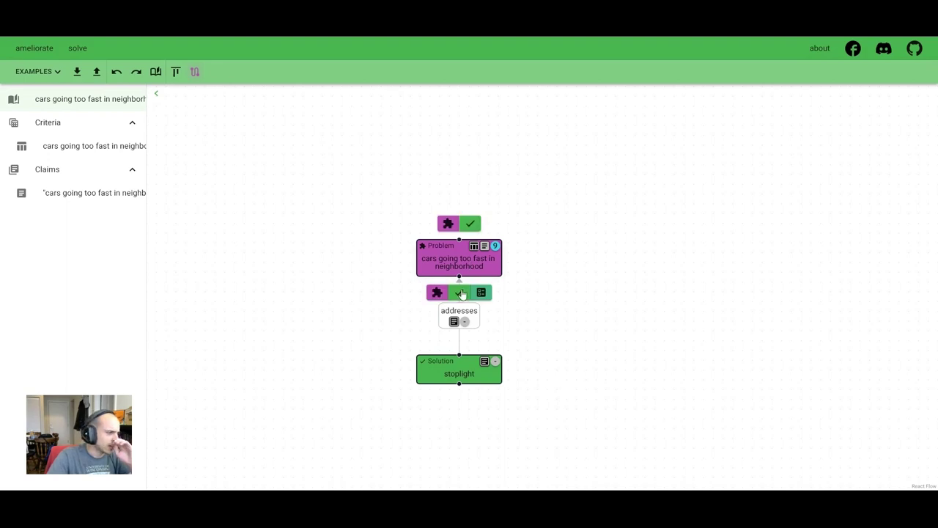
left_click(459, 291)
double_click(550, 377)
type("stop sign")
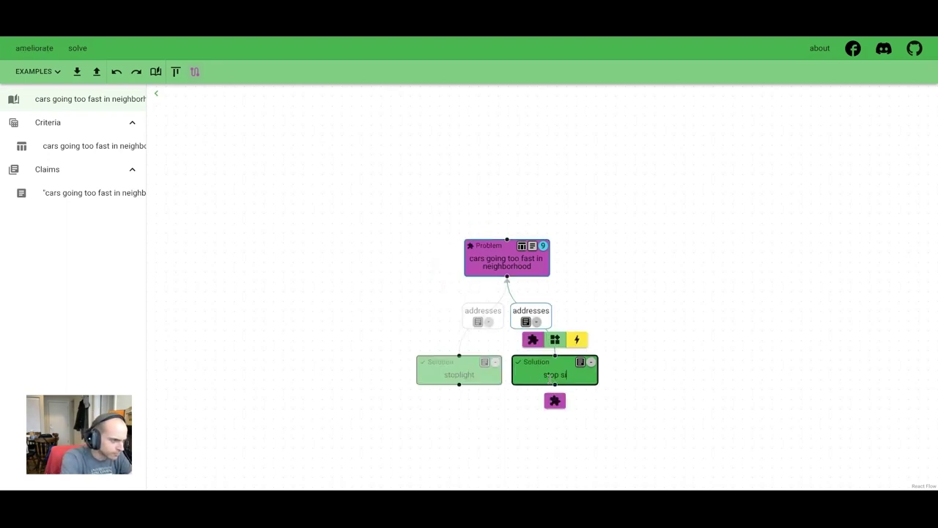
left_click(706, 295)
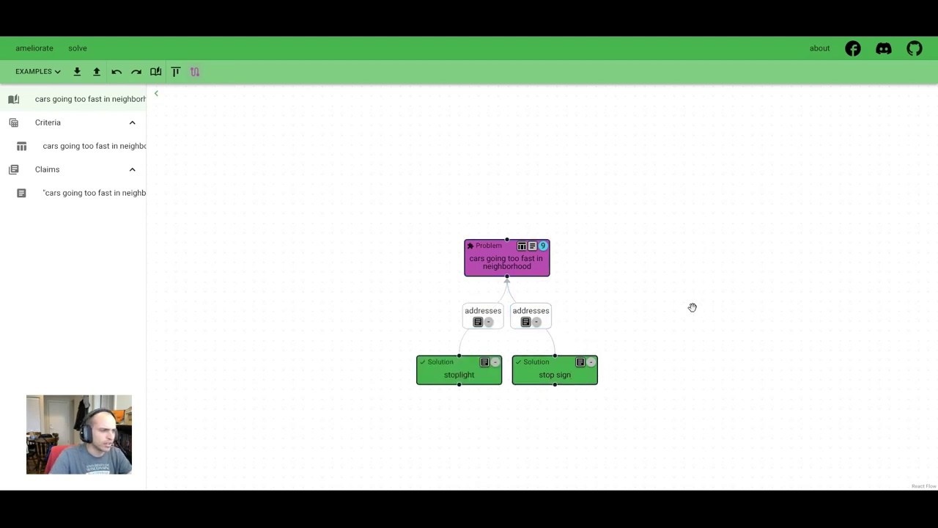
- Add two more solutions to the speeding problem, named "speed bump" and ""kids at play" sign"
left_click(507, 262)
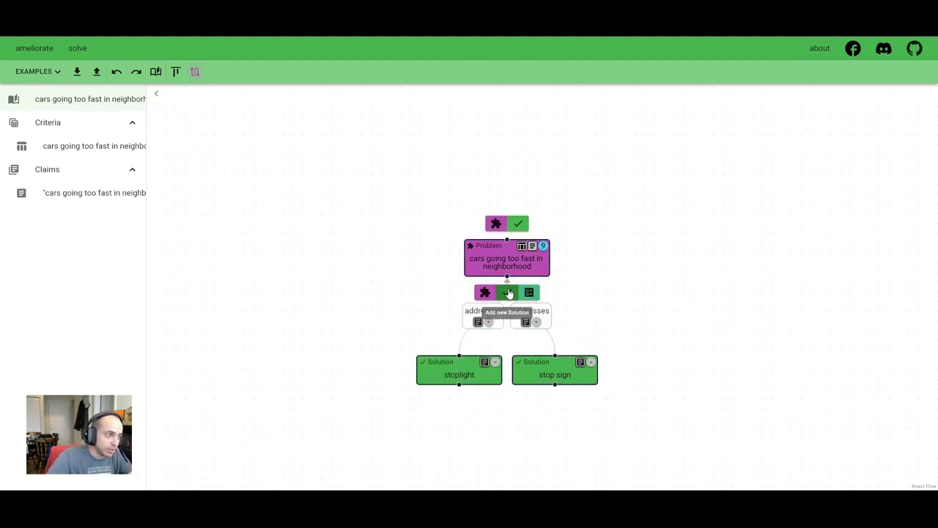
left_click(509, 292)
double_click(649, 374)
type("speed bump")
left_click(647, 259)
mouse_move(557, 292)
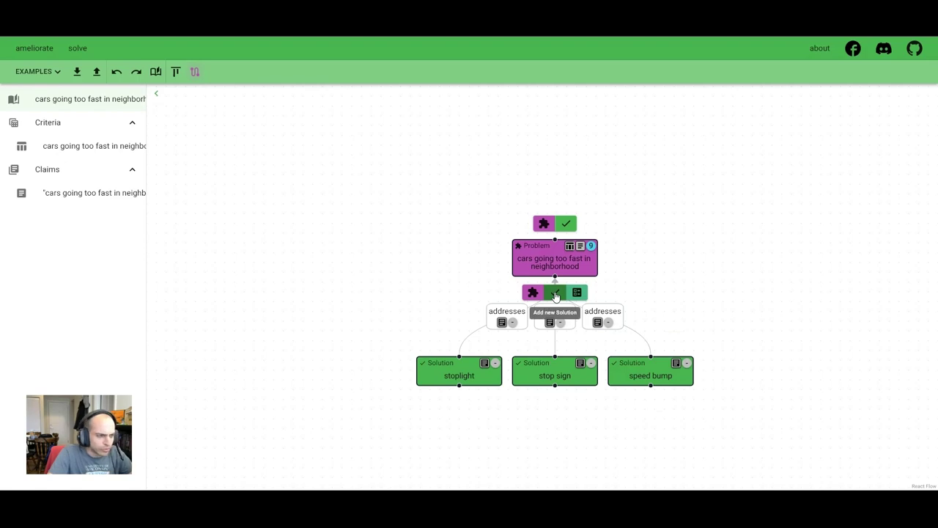
left_click(555, 293)
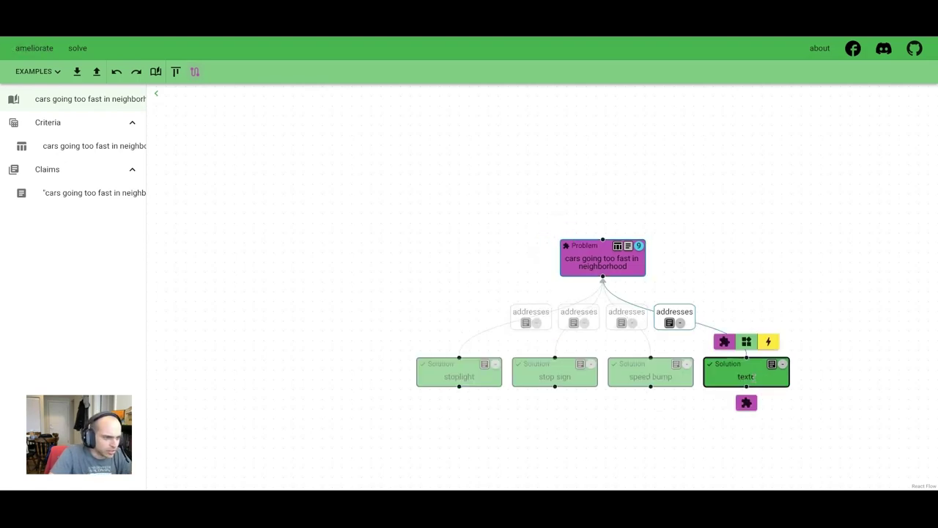
type("kids at play\" sign")
left_click(801, 254)
left_click_drag(798, 268, 712, 216)
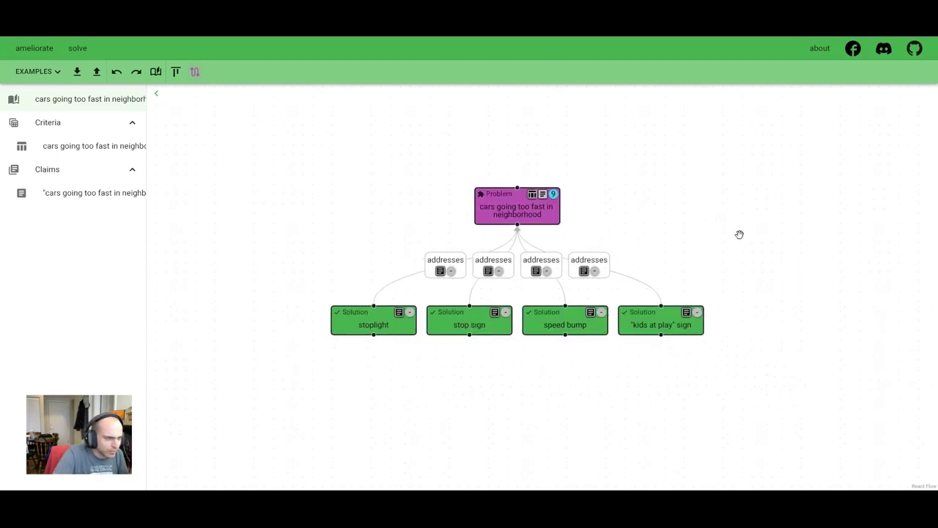
- Score the solutions: speed bump 9, stoplight 6, stop sign 7 and "kids at play" sign 6
mouse_move(601, 311)
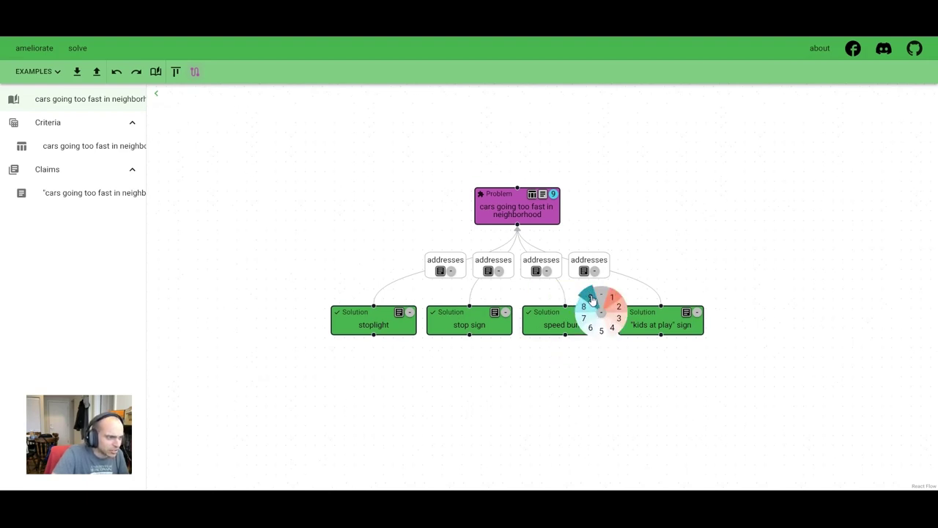
left_click(590, 296)
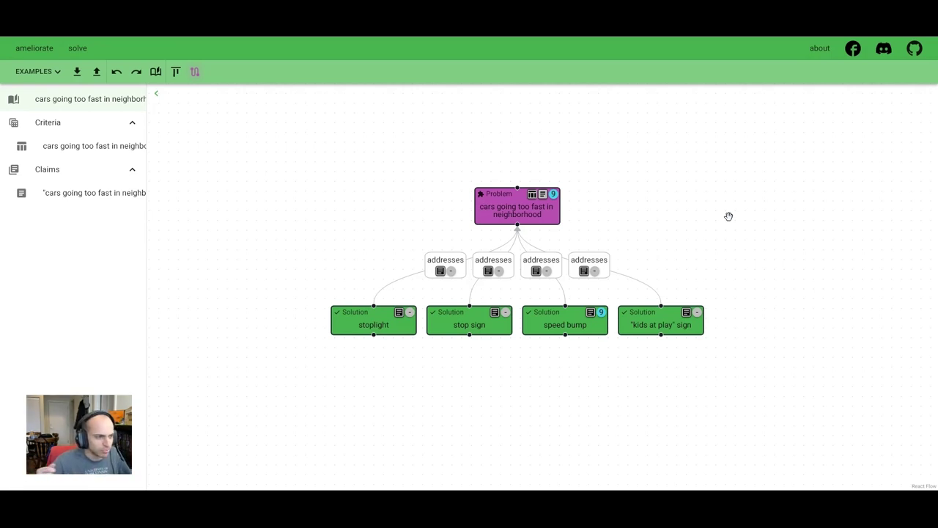
left_click(410, 312)
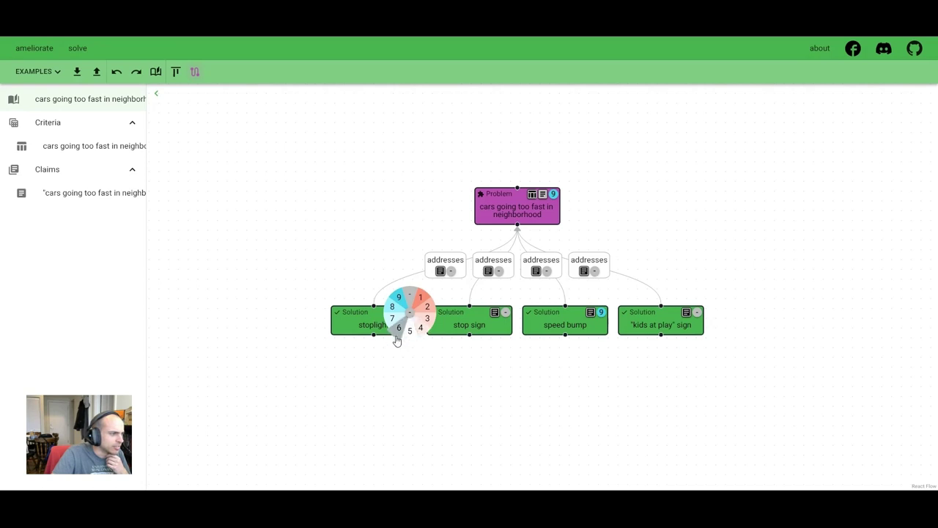
left_click(398, 330)
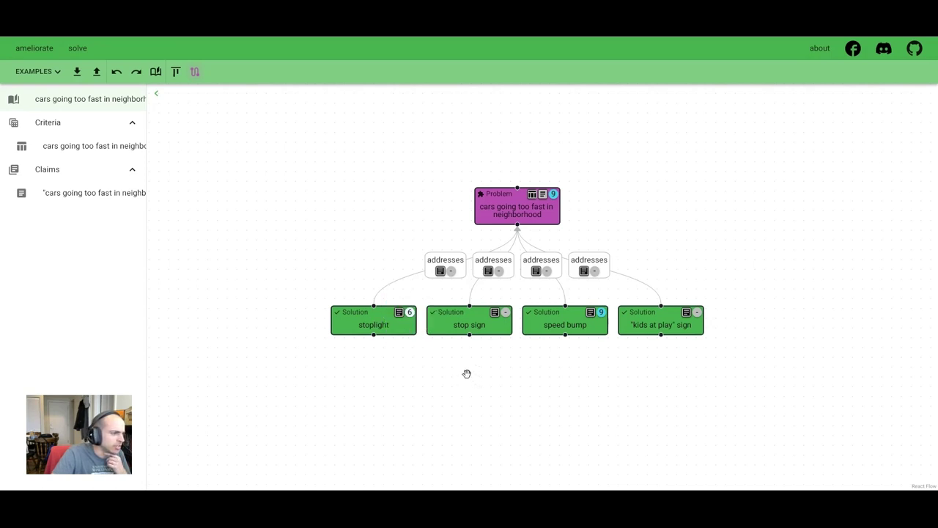
left_click(505, 312)
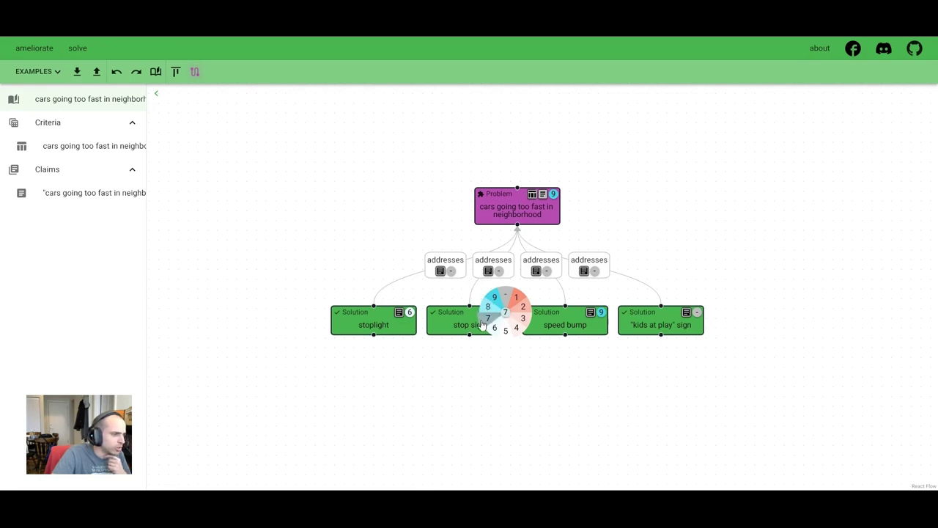
left_click(484, 322)
left_click(696, 313)
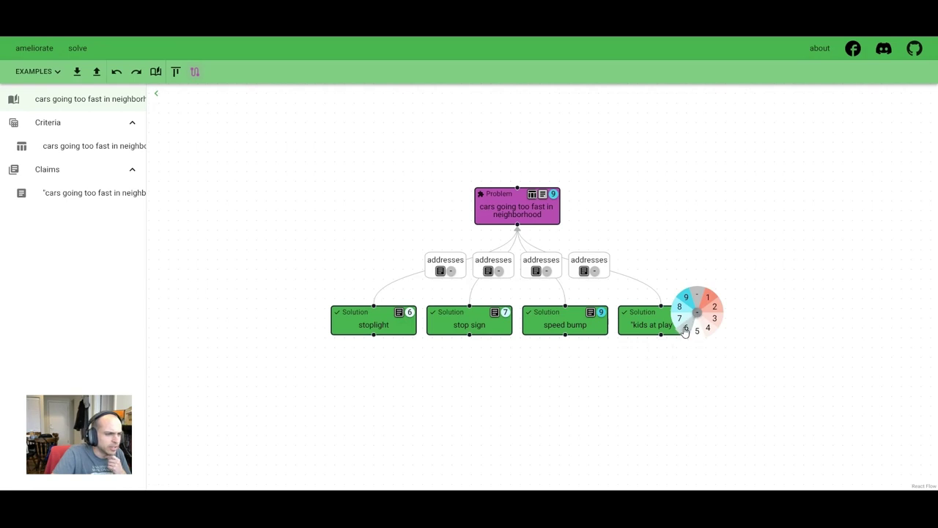
left_click(686, 330)
left_click(696, 314)
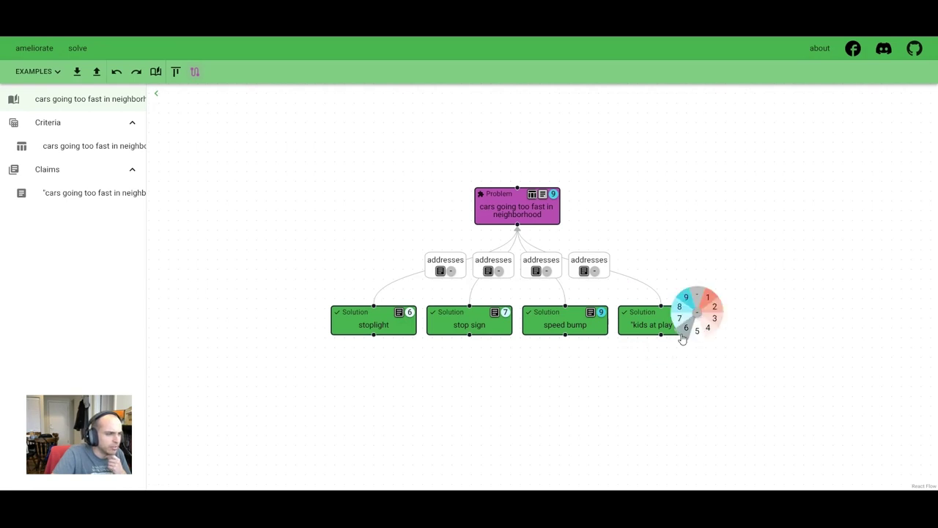
left_click(686, 331)
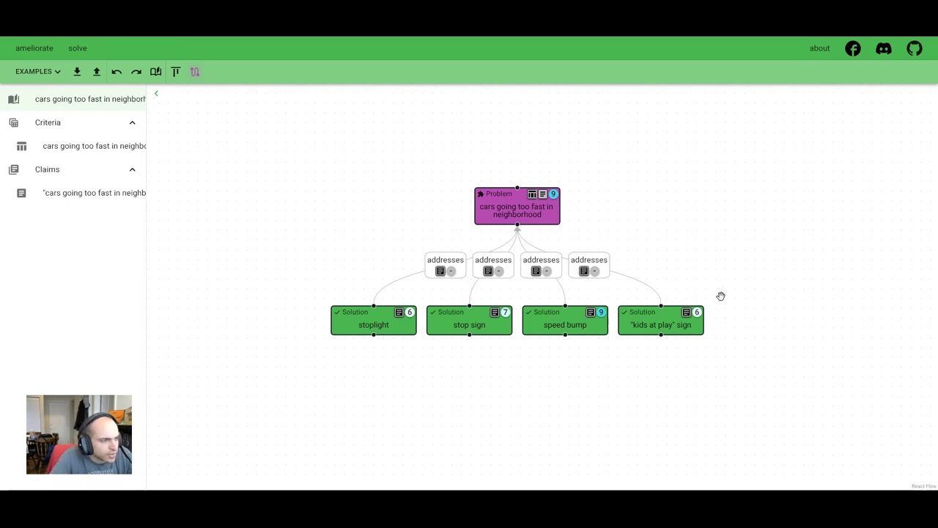
- Try a score of 3 on the "kids at play" sign's addresses link and a new problem above that solution, and undo both
left_click(623, 261)
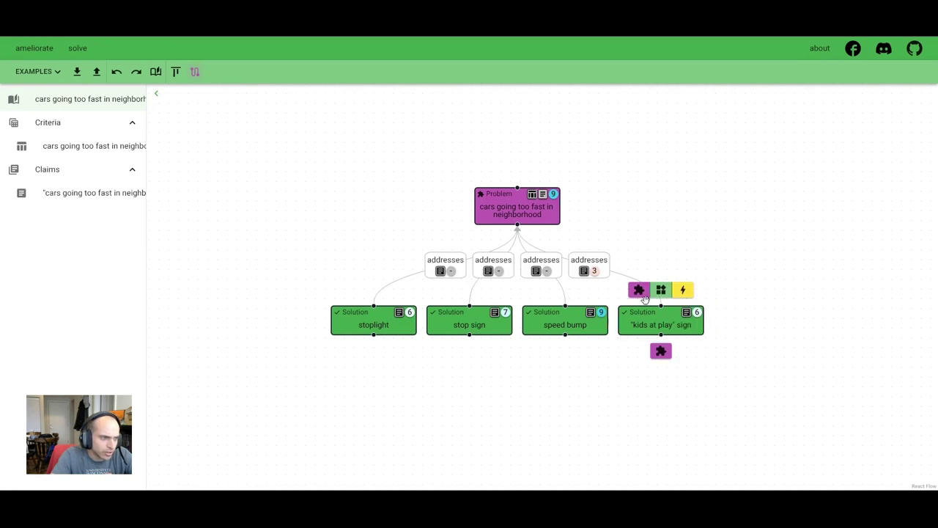
left_click(638, 291)
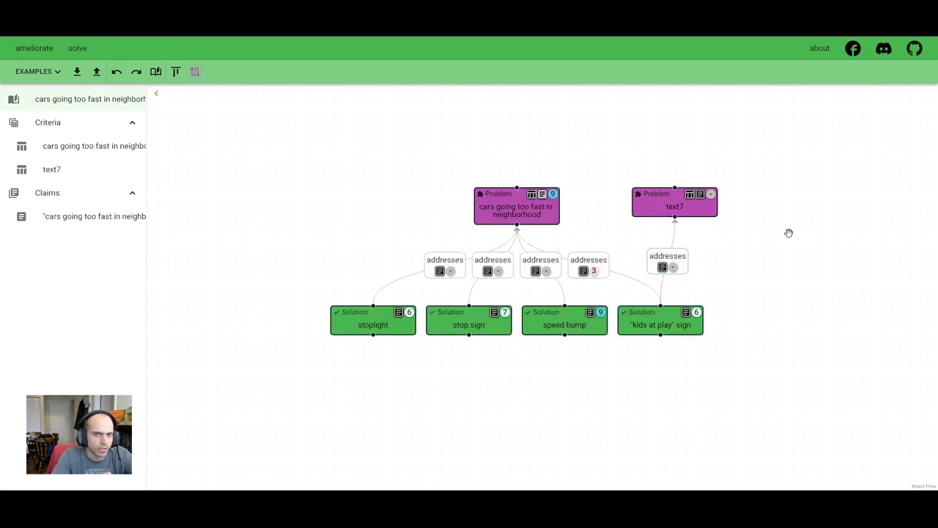
left_click(117, 73)
left_click(118, 73)
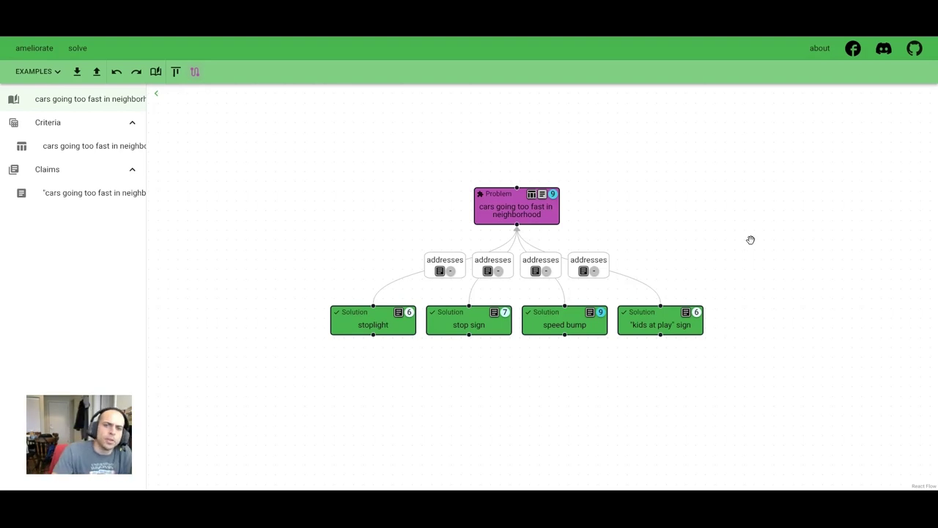
- Add a criterion named "inexpensive" to the speeding problem
mouse_move(533, 224)
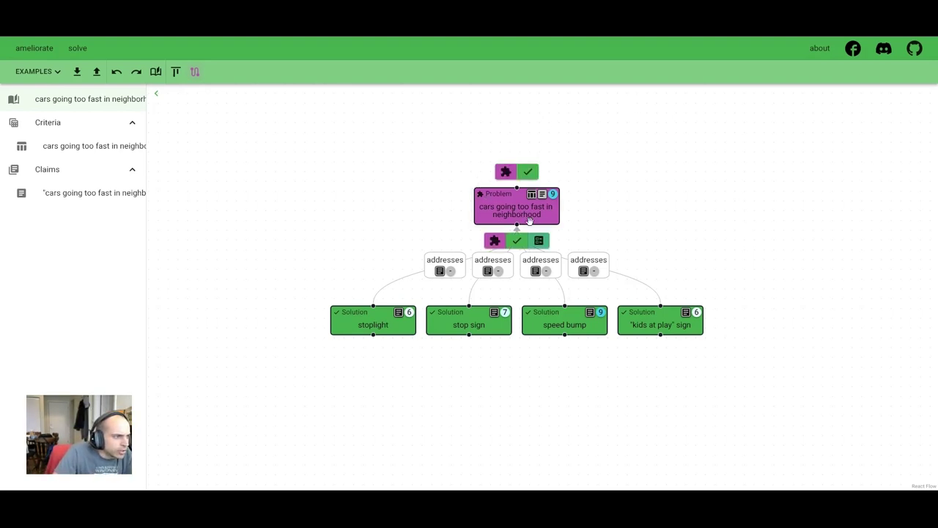
left_click(539, 240)
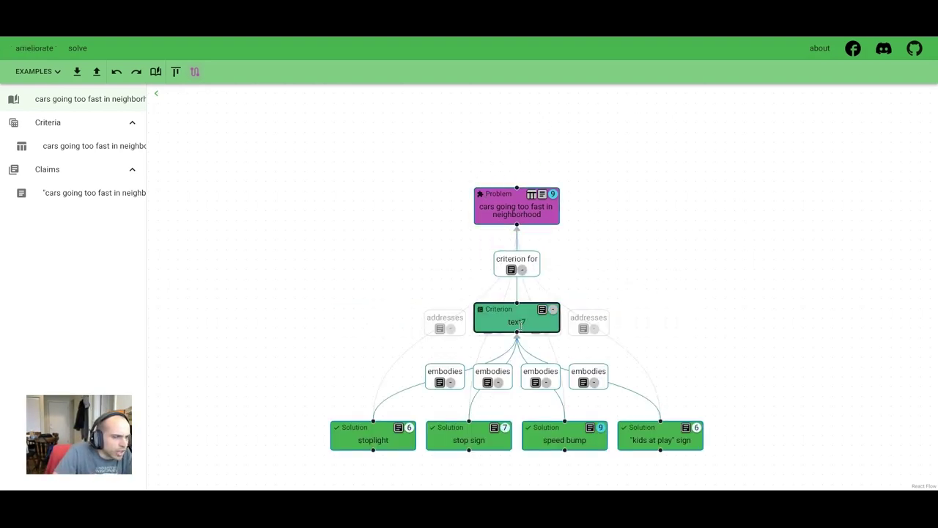
scroll(701, 293, "down", 2)
mouse_move(565, 260)
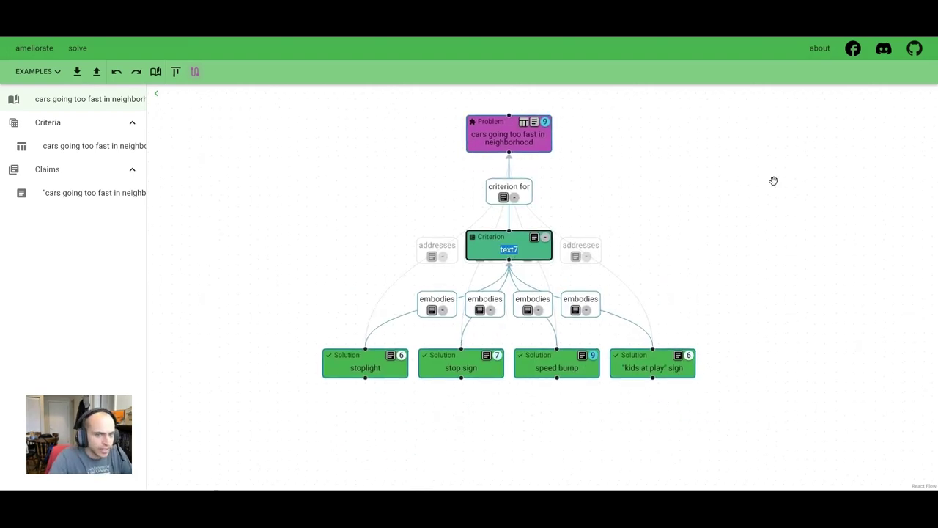
type("inexpensive")
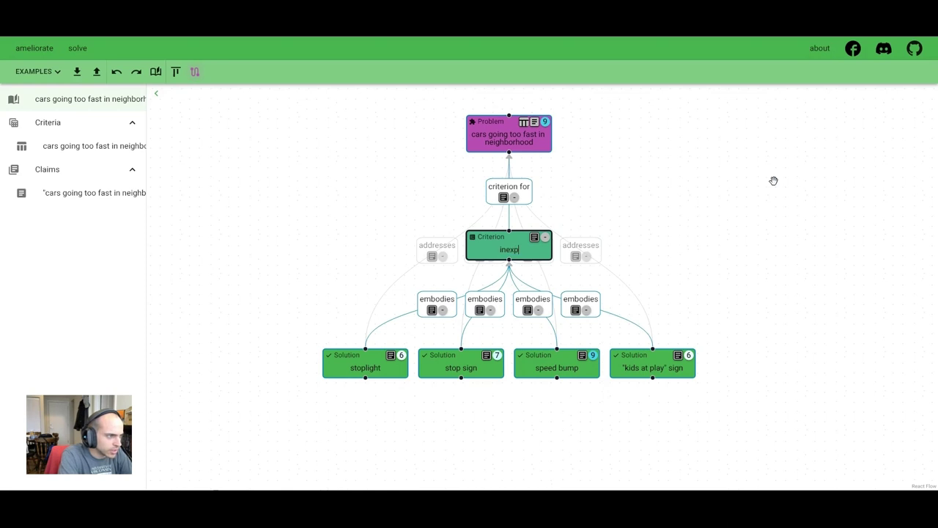
- Add a second criterion to the speeding problem, named "conveys reasoning to slow down"
left_click(774, 180)
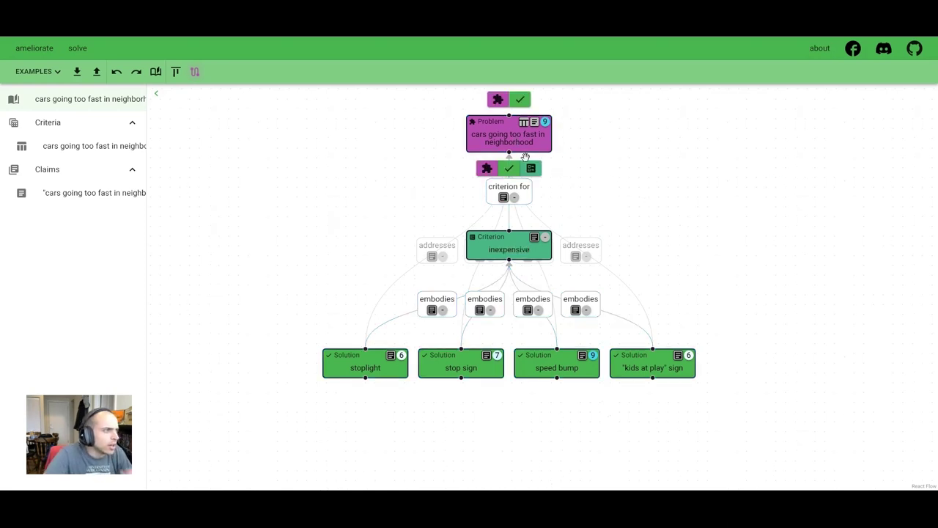
left_click(532, 168)
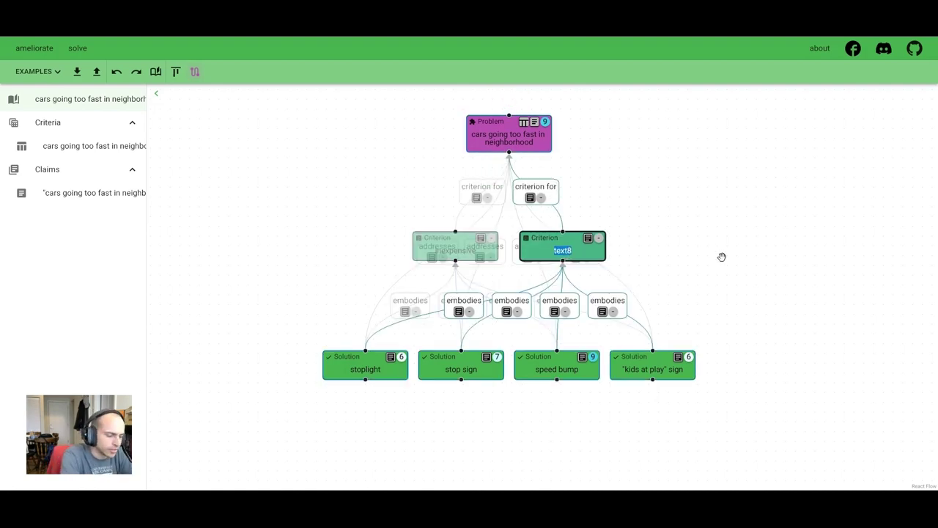
type("conveys reasoning to")
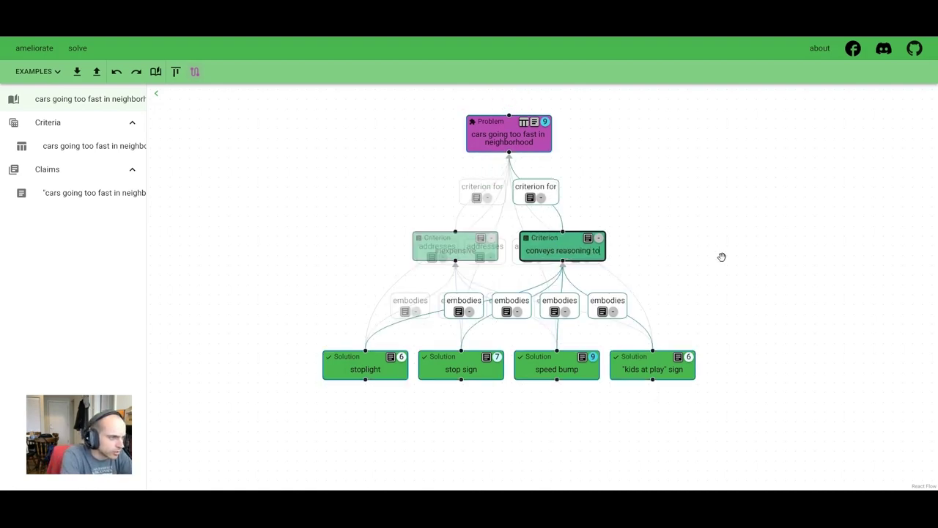
type(" slow down")
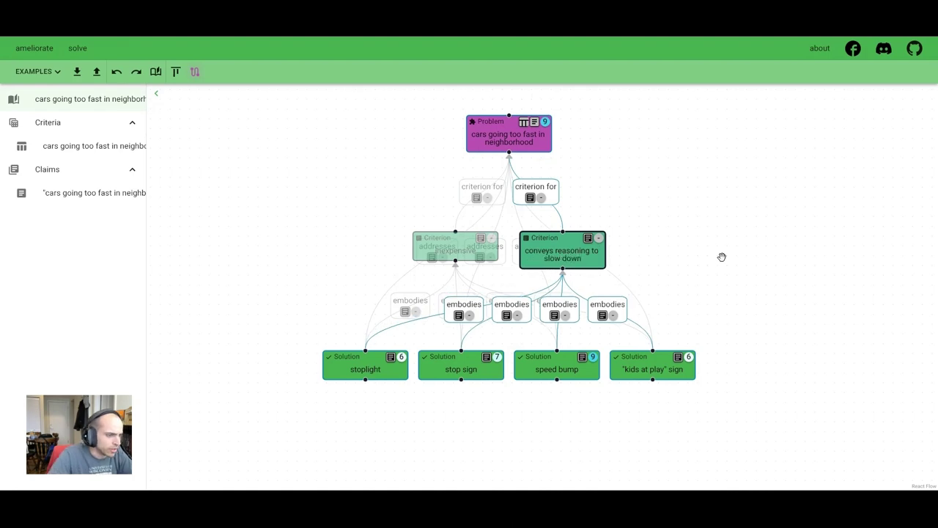
- Add a third criterion to the speeding problem, named "actually gets cars to slow down"
mouse_move(513, 140)
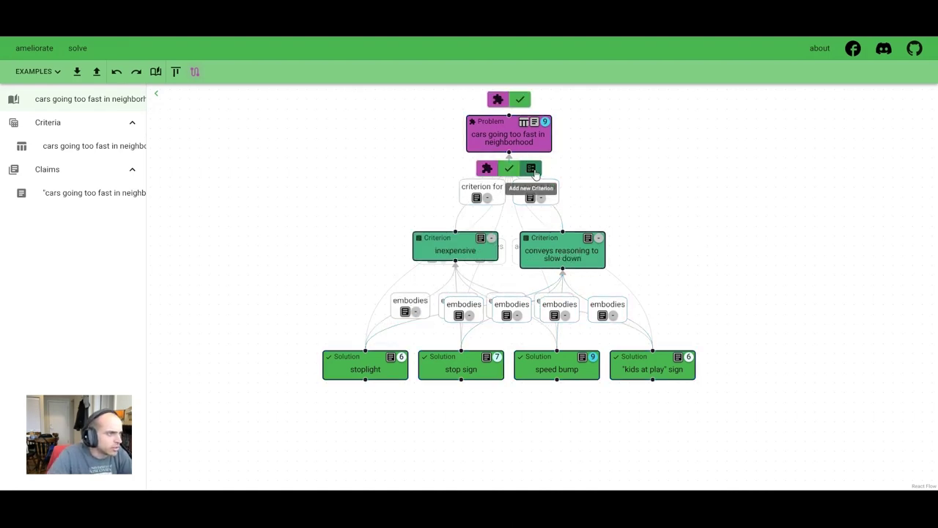
left_click(532, 170)
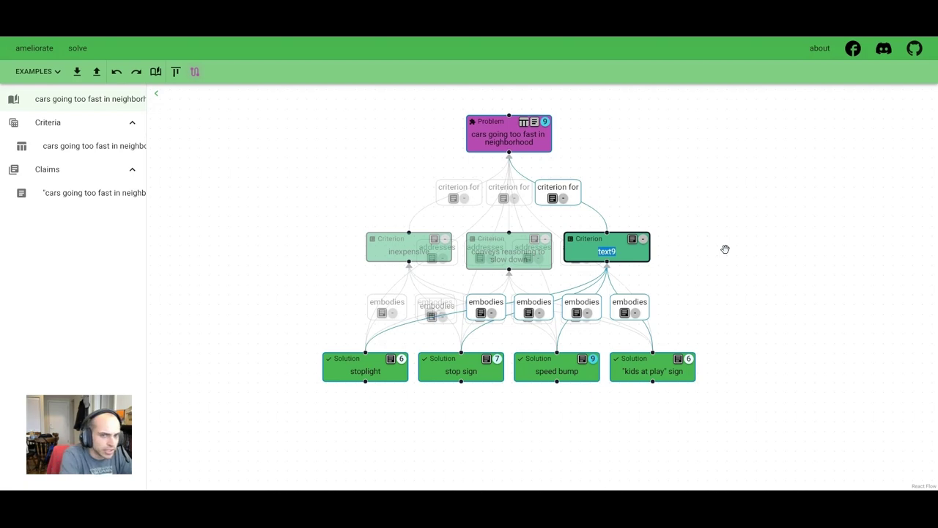
type("actually gett")
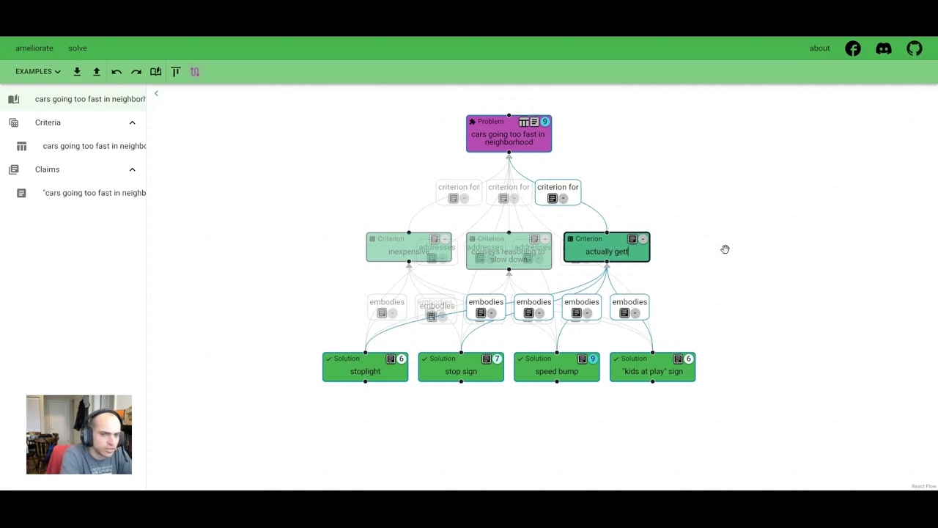
type("s cars to sl")
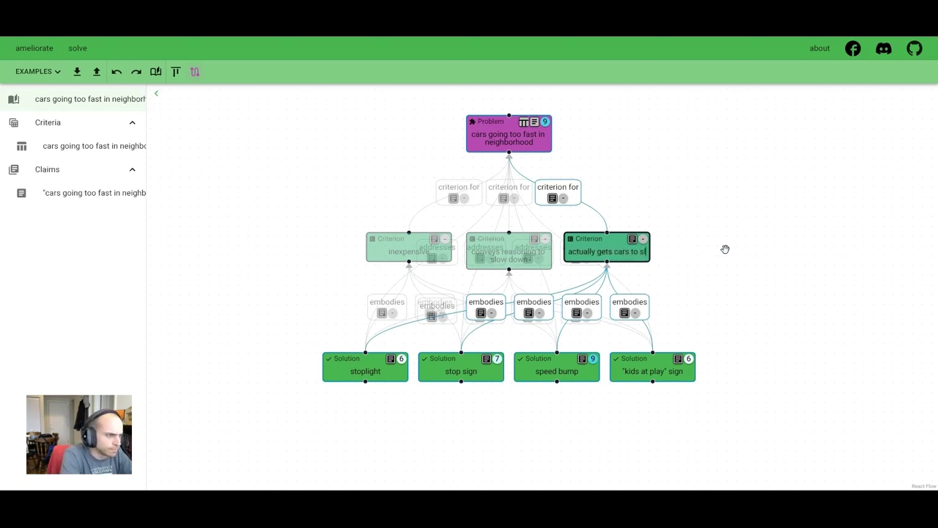
type("ow down")
left_click(725, 249)
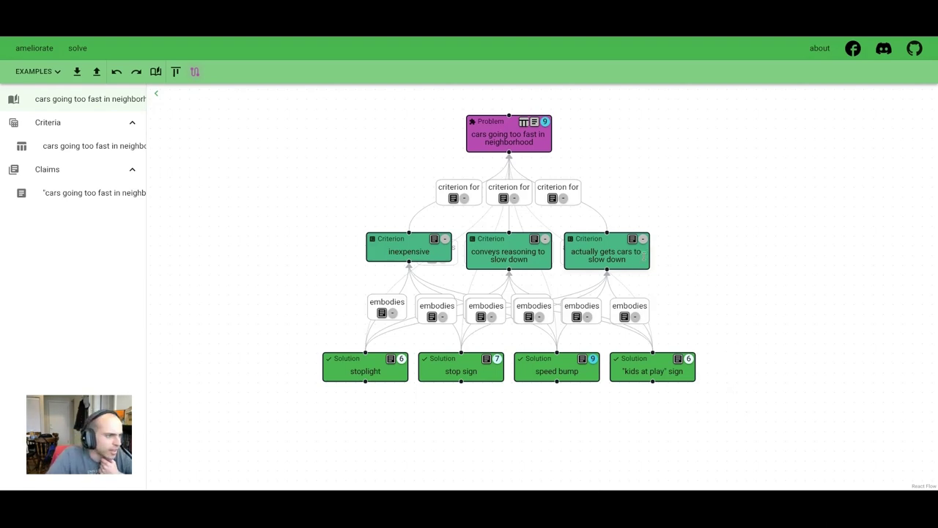
- Score the criteria: "actually gets cars to slow down" 9, "conveys reasoning to slow down" 6 and "inexpensive" 8
left_click(642, 238)
left_click(632, 226)
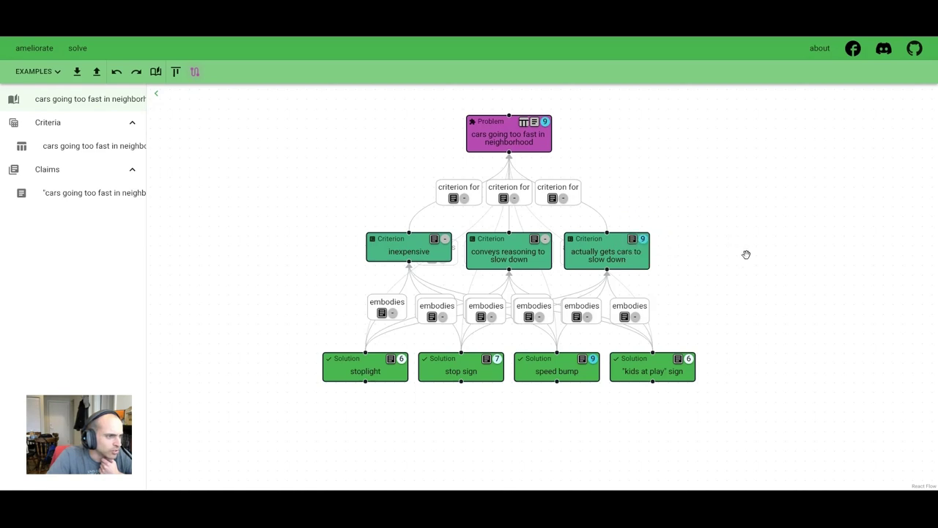
left_click(545, 239)
left_click(540, 260)
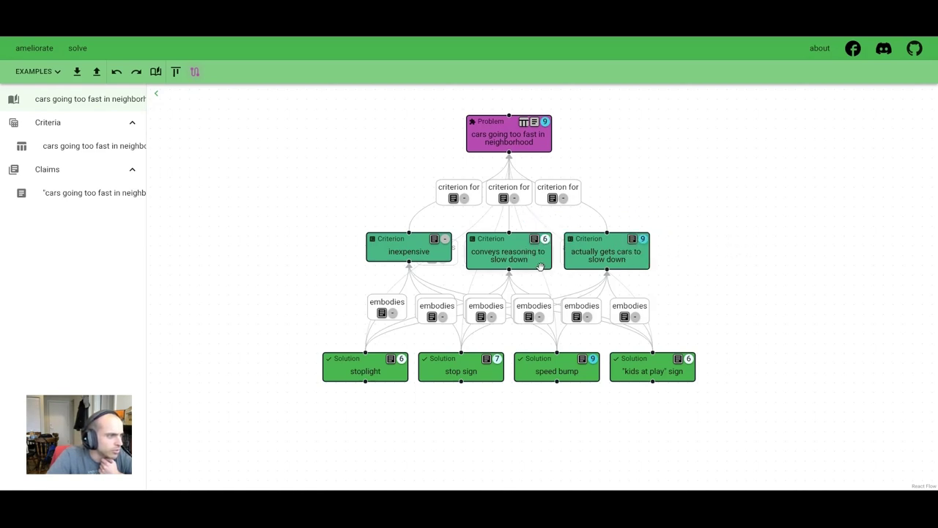
left_click(445, 239)
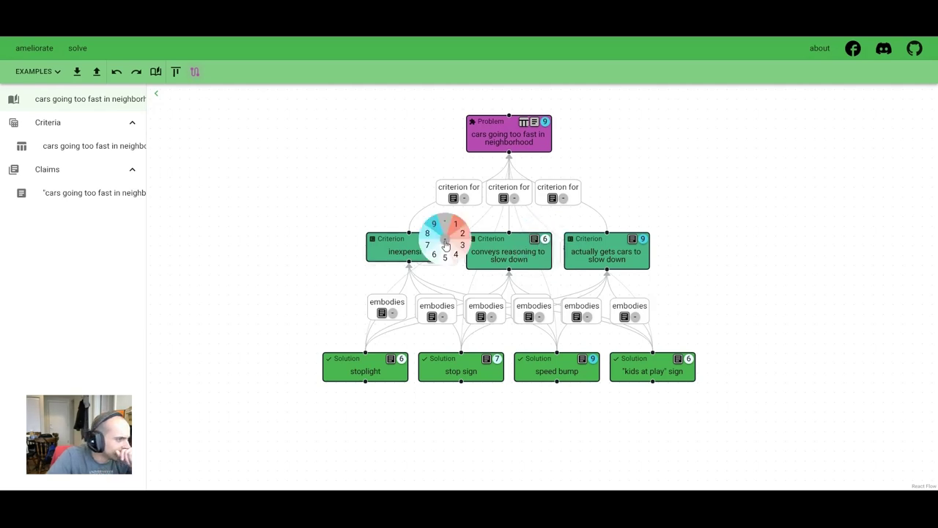
left_click(433, 240)
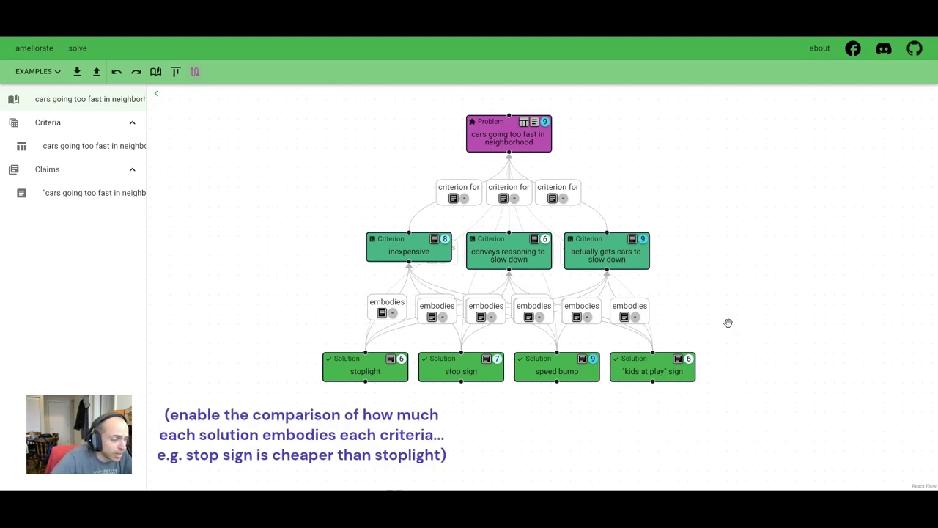
- Hide the speeding problem's criteria in the diagram and show them again
right_click(535, 146)
left_click(561, 161)
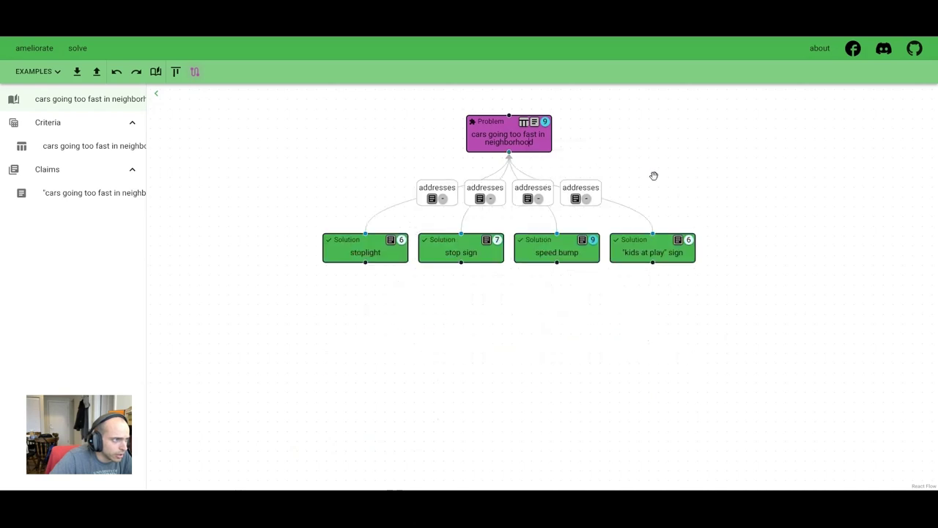
right_click(521, 186)
left_click(545, 196)
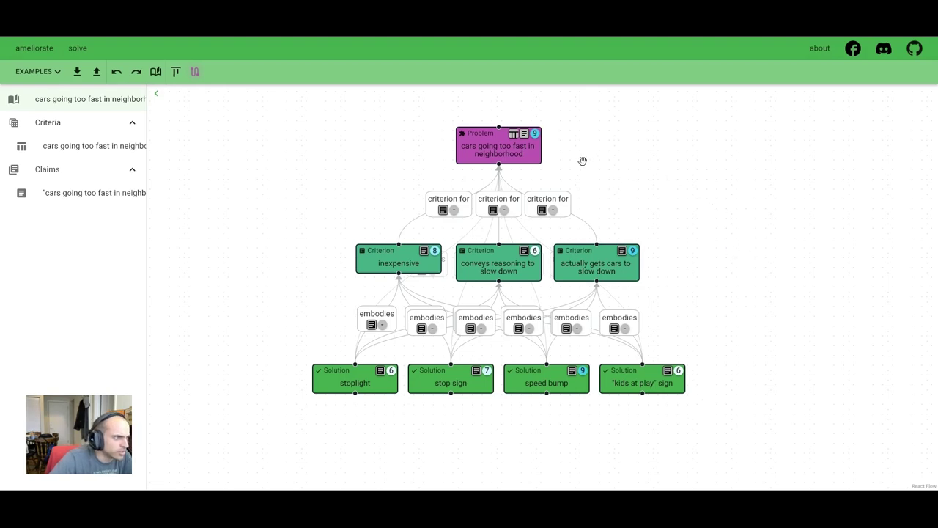
- Open the speeding problem's criteria table and transpose it so the solutions are rows and the criteria are columns
mouse_move(511, 152)
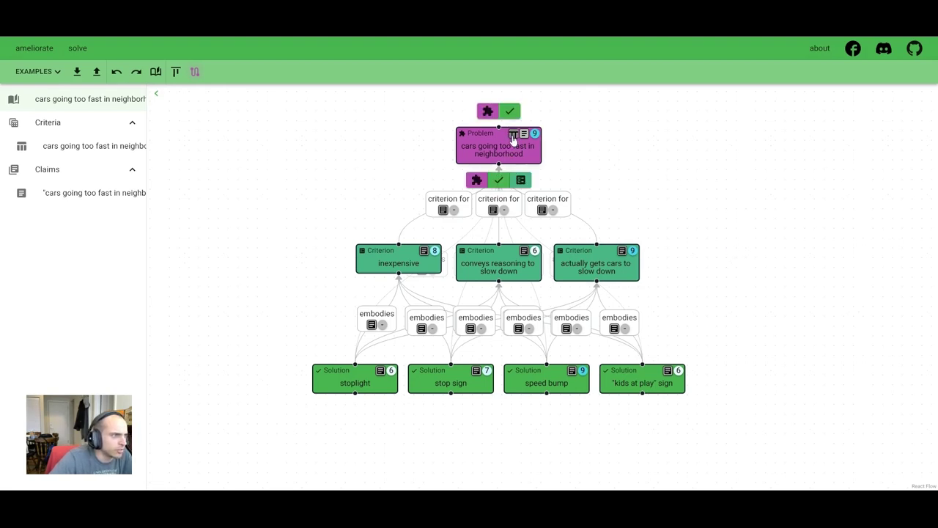
left_click(513, 135)
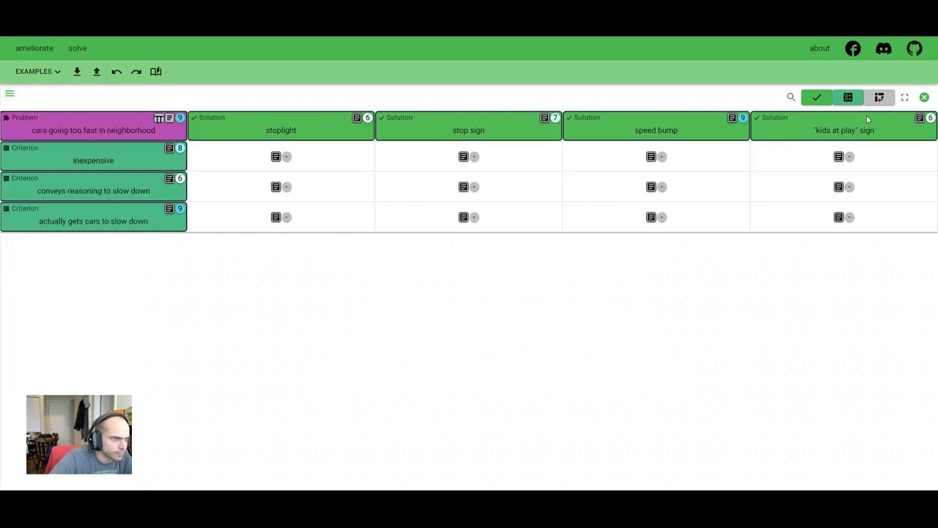
left_click(879, 98)
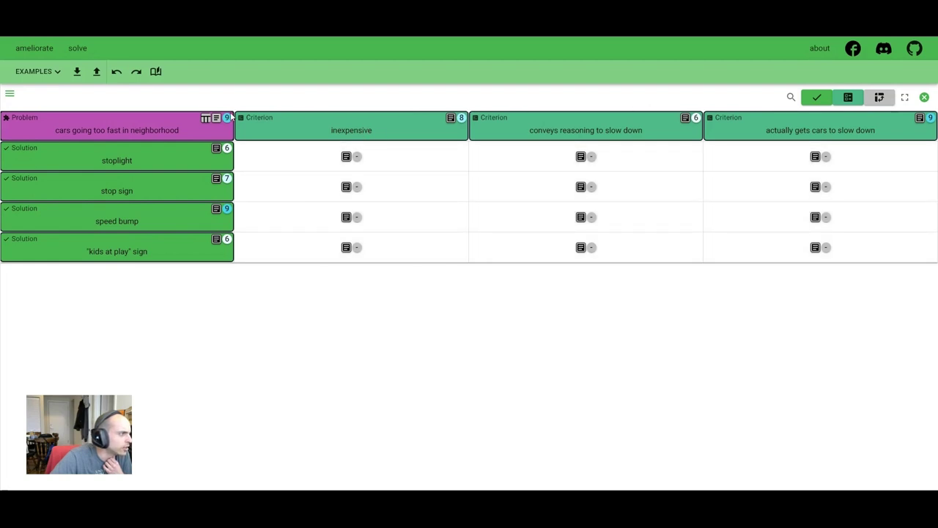
- Score the solutions on "inexpensive": stoplight 3, stop sign 7, speed bump 8 and "kids at play" sign 7
left_click(357, 157)
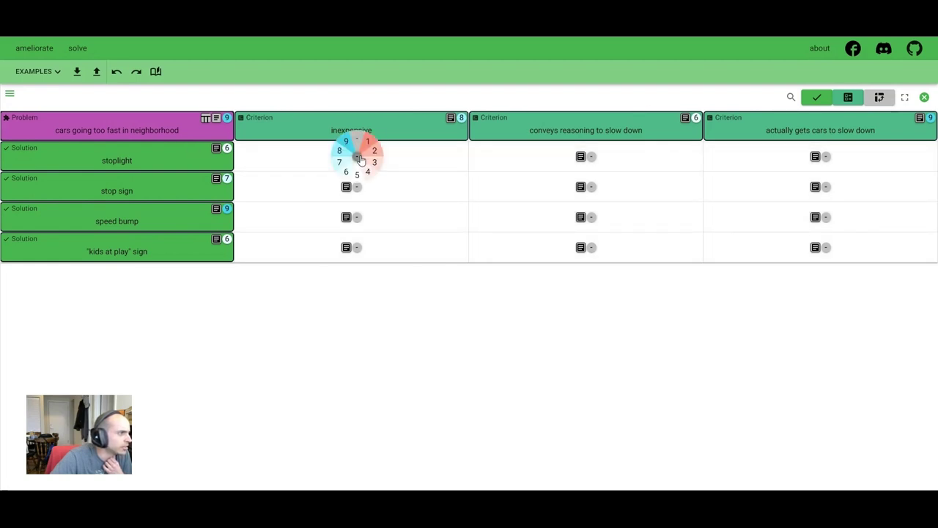
left_click(374, 162)
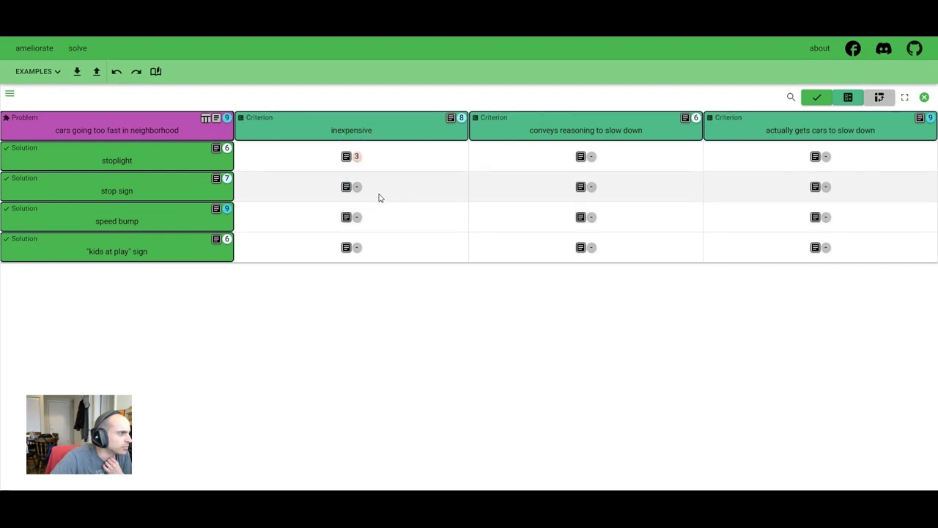
left_click(357, 187)
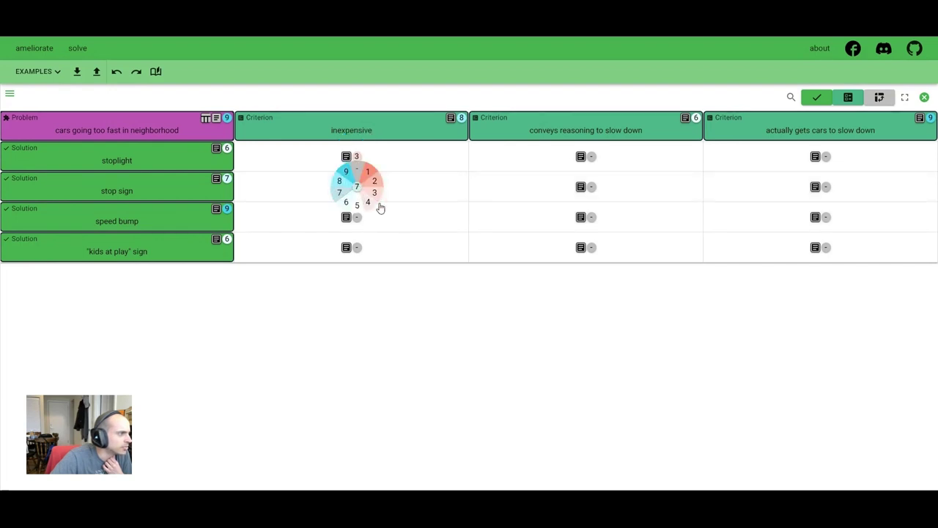
left_click(345, 196)
left_click(357, 217)
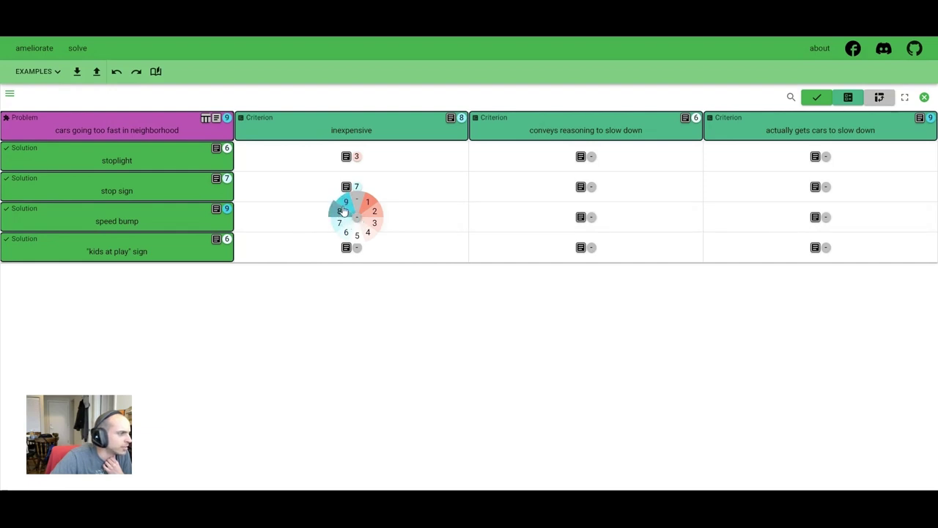
left_click(342, 211)
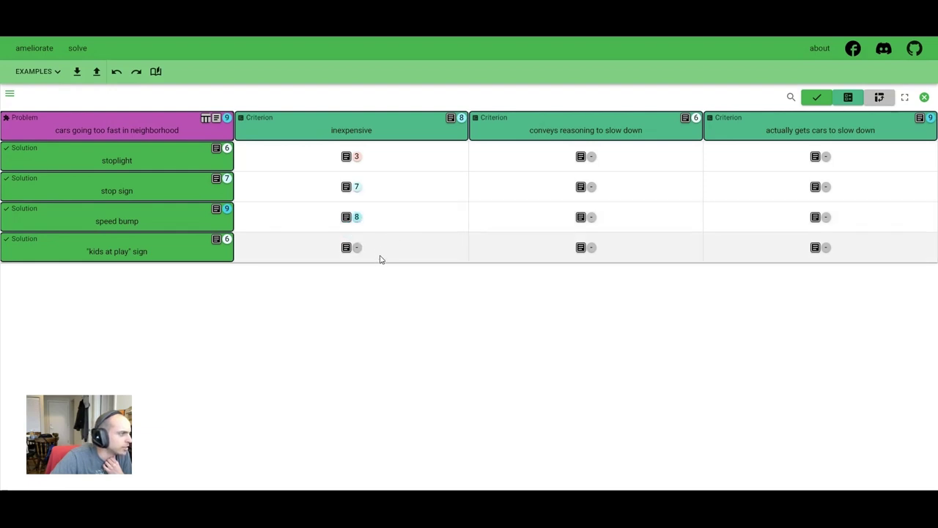
left_click(357, 247)
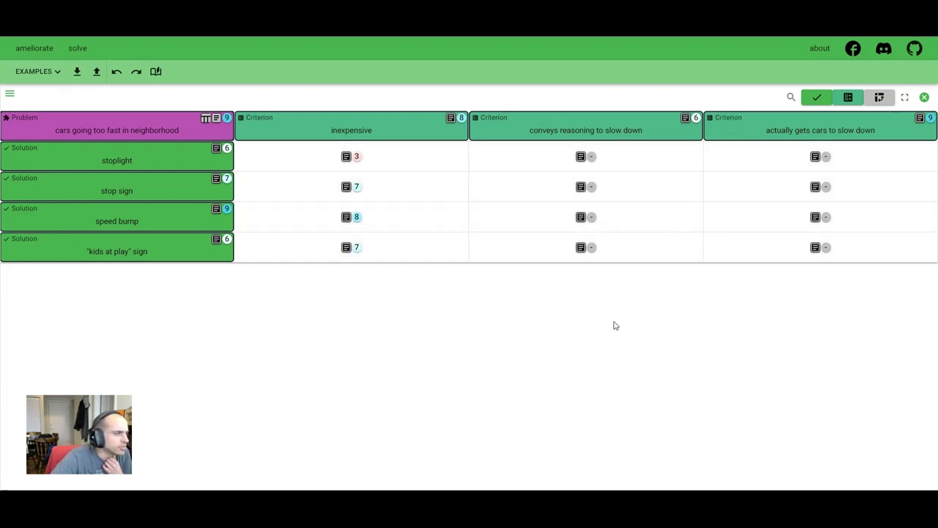
- Score the "kids at play" sign 9 on conveying reasoning to slow down and 6 on actually getting cars to slow down
left_click(594, 249)
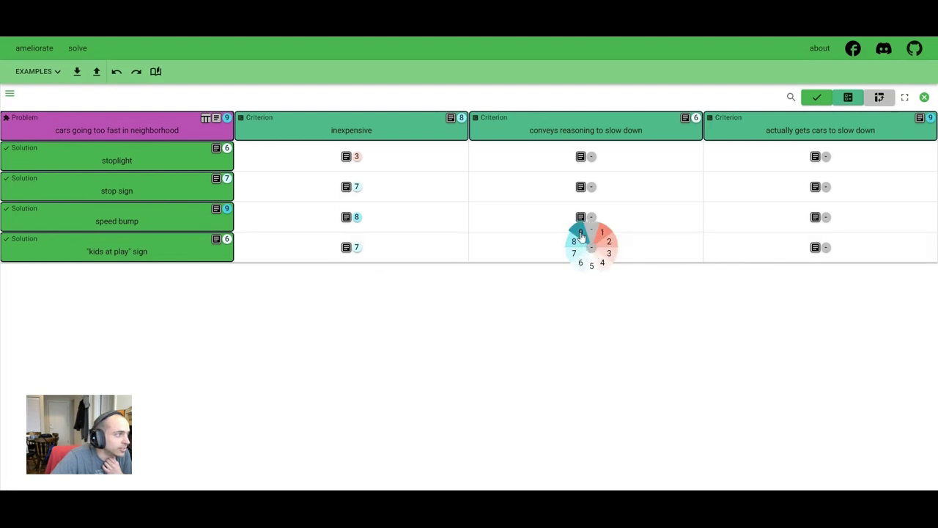
left_click(580, 235)
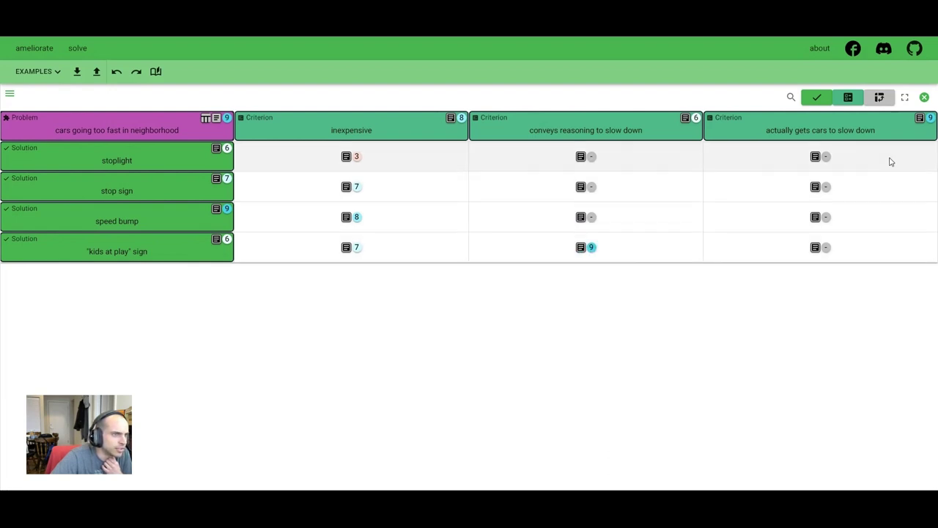
left_click(825, 247)
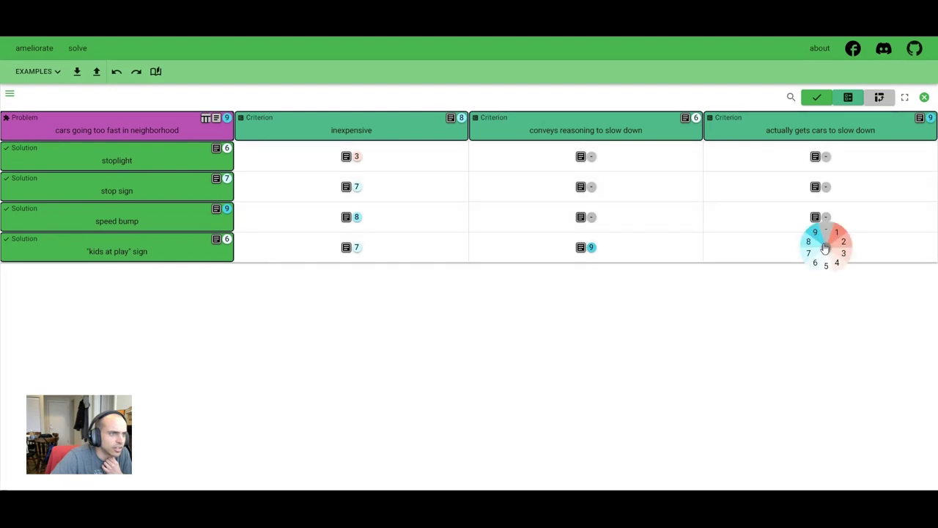
left_click(815, 262)
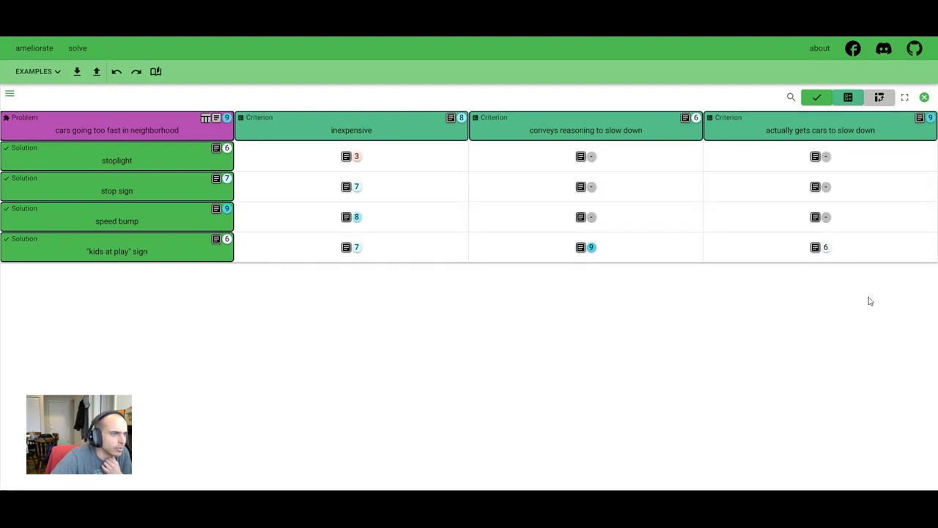
- Score the speed bump, stop sign and stoplight 9 each on "actually gets cars to slow down"
left_click(826, 217)
left_click(815, 201)
left_click(825, 186)
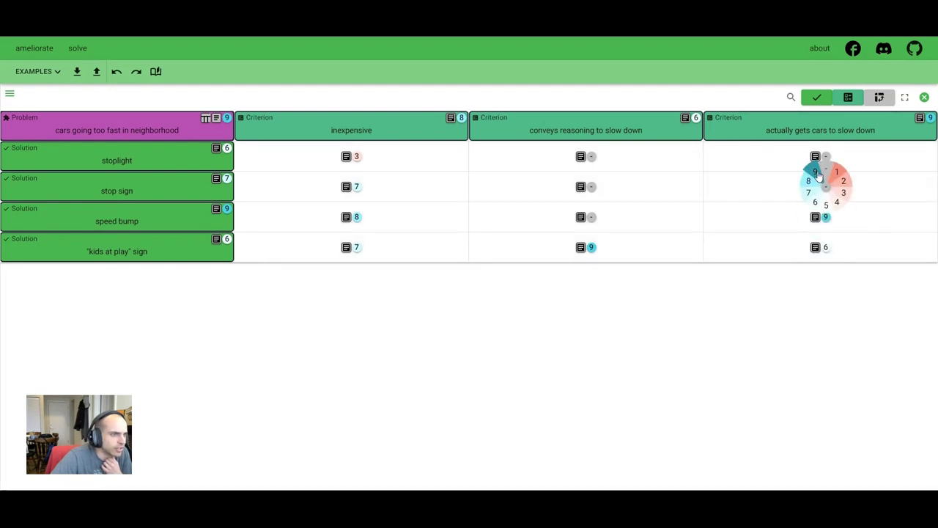
left_click(817, 173)
left_click(825, 156)
left_click(815, 142)
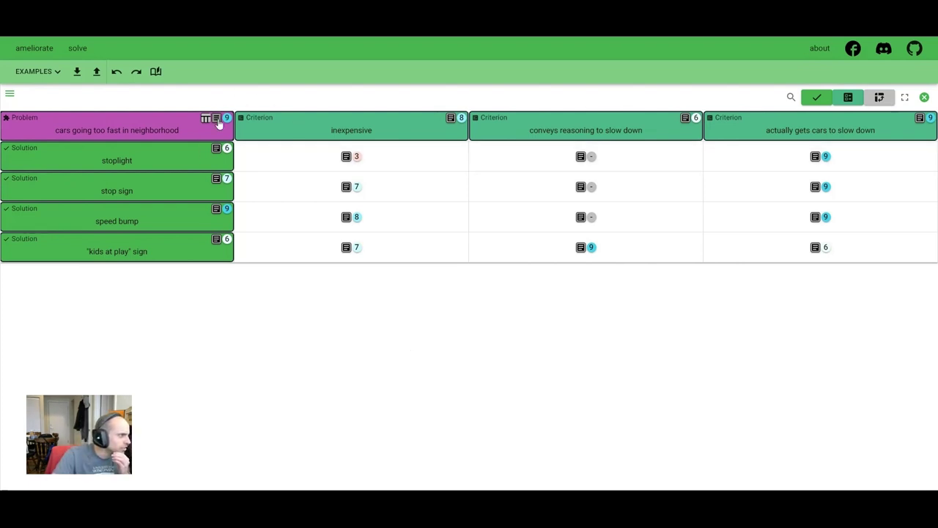
- To the problem's root claim, add critique "we measured traffic years ago, and it wasn't a problem" and support "visually see cars zipping by all the time"
left_click(218, 120)
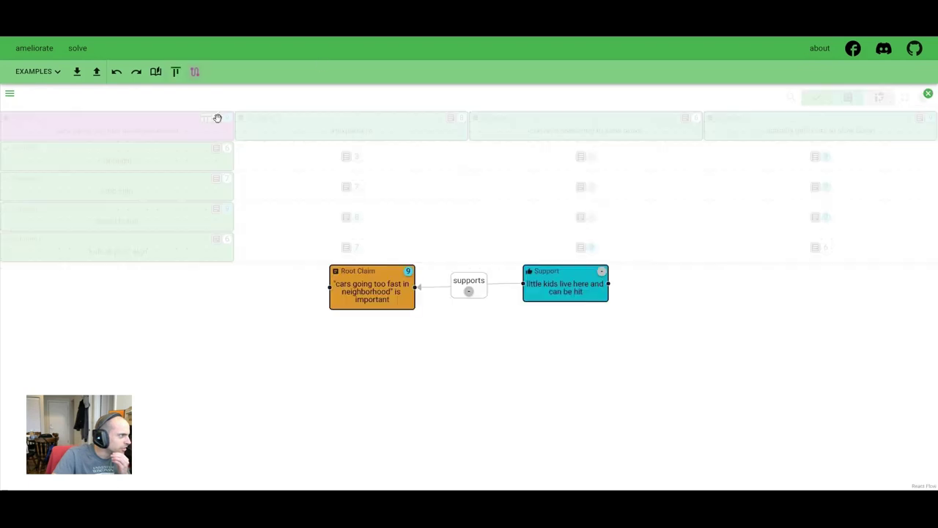
left_click(433, 295)
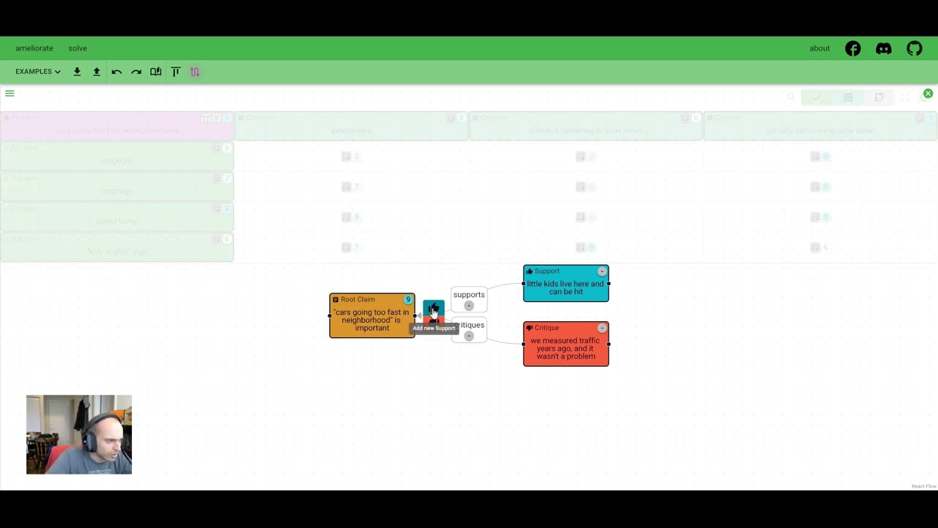
left_click(433, 312)
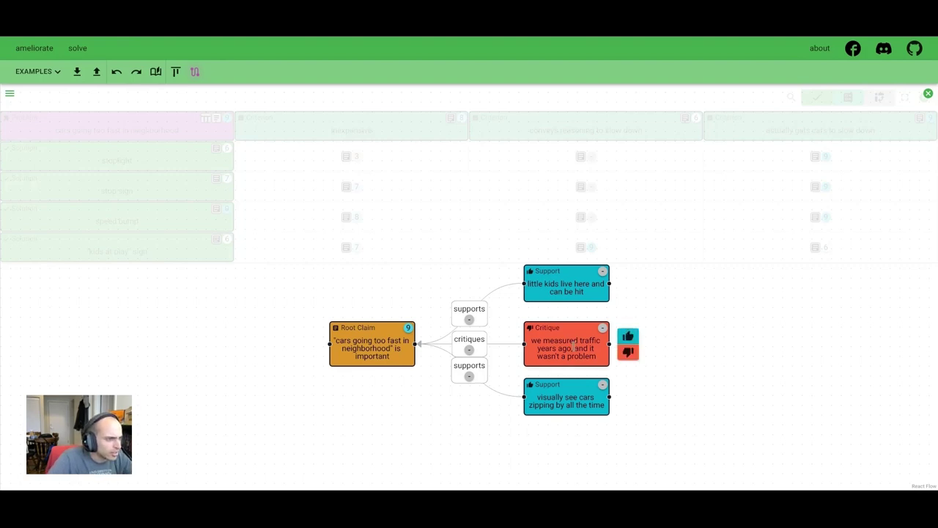
- Counter the traffic measurement critique with a critique reading "recent gentrification beyond bottom of hill giving reason to zoom"
left_click(629, 354)
double_click(759, 343)
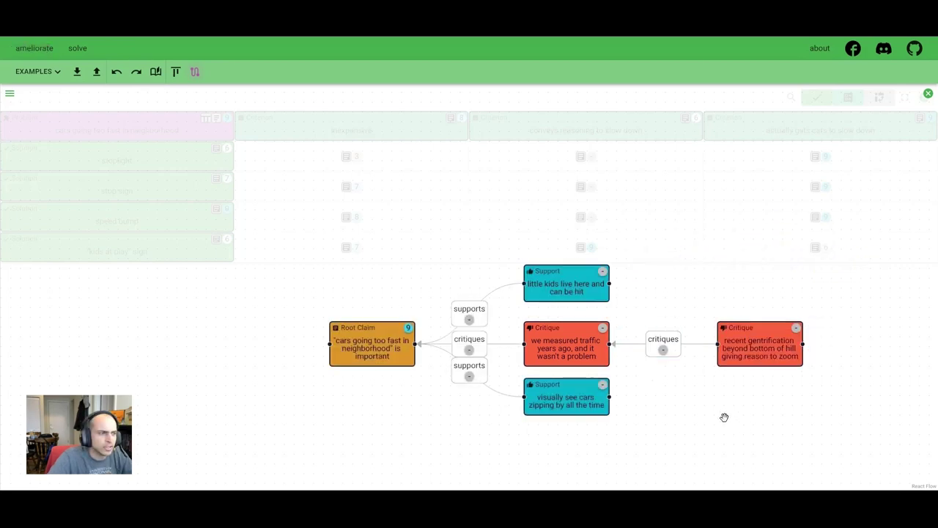
left_click_drag(725, 418, 652, 371)
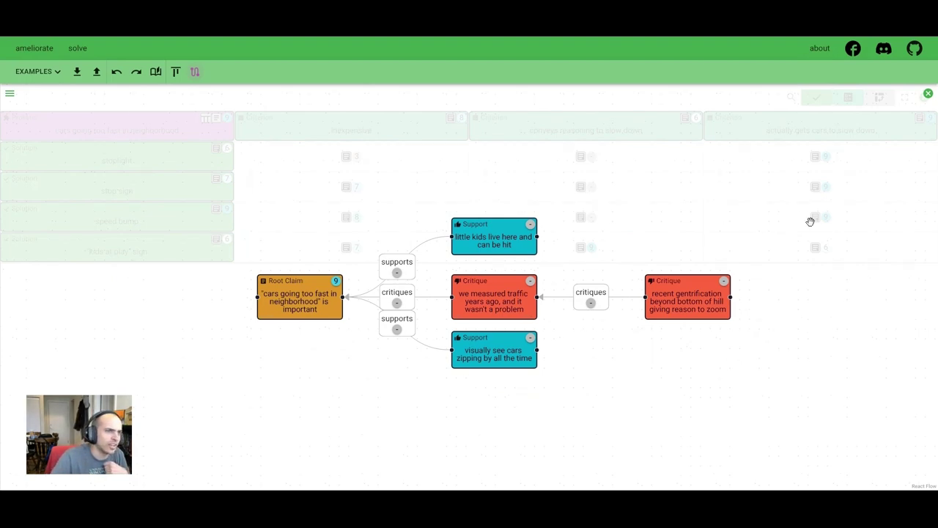
- Add critique "thoroughfare for emergency vehicles" to the speed bump's root claim and score that root claim 2
left_click(927, 99)
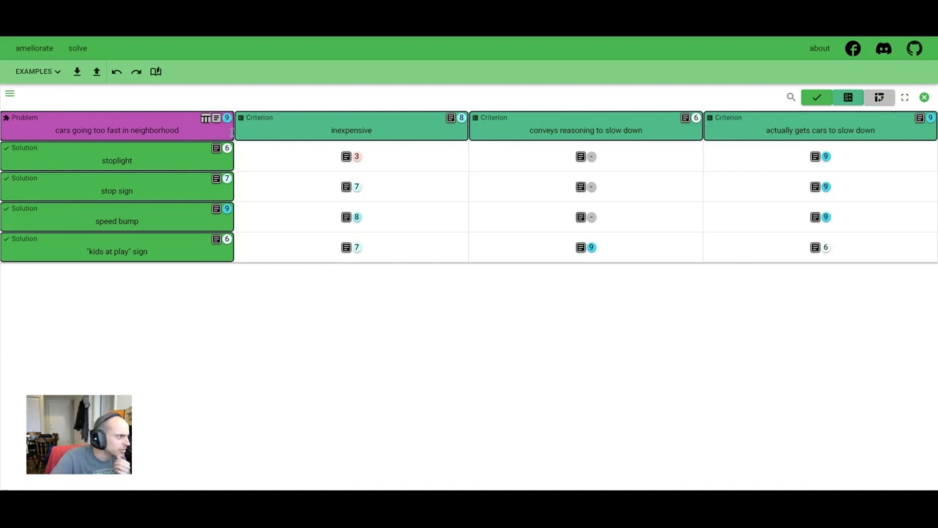
left_click(216, 209)
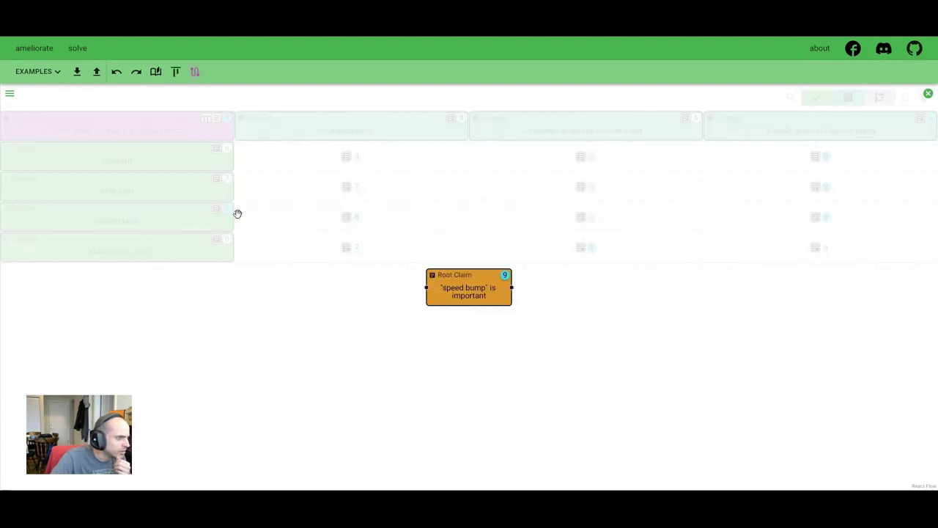
left_click(530, 295)
mouse_move(515, 282)
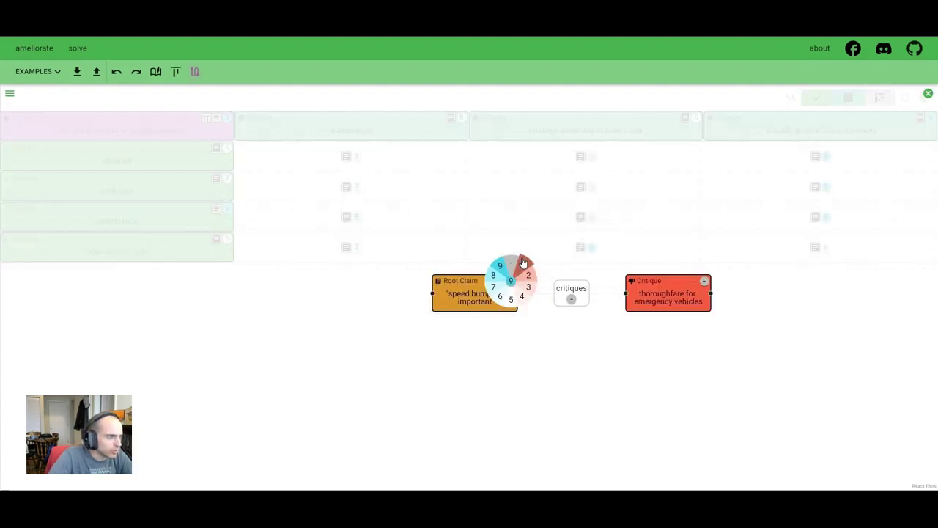
left_click(530, 278)
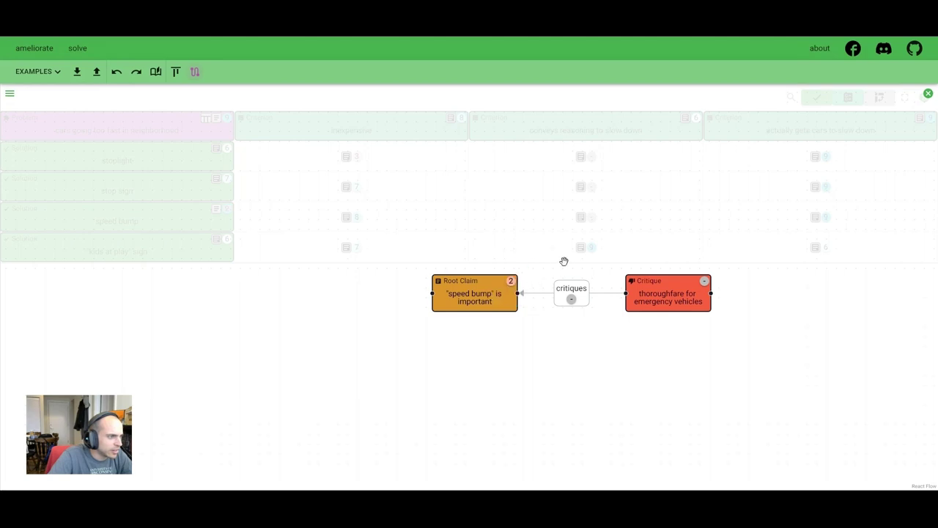
left_click(929, 96)
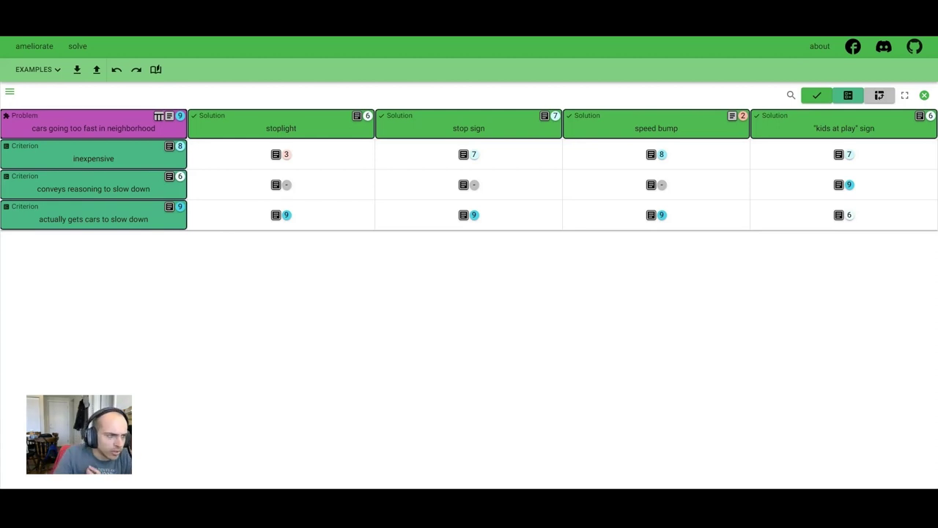
- Leave the criteria table and download the cars problem diagram as a JSON file
left_click(925, 95)
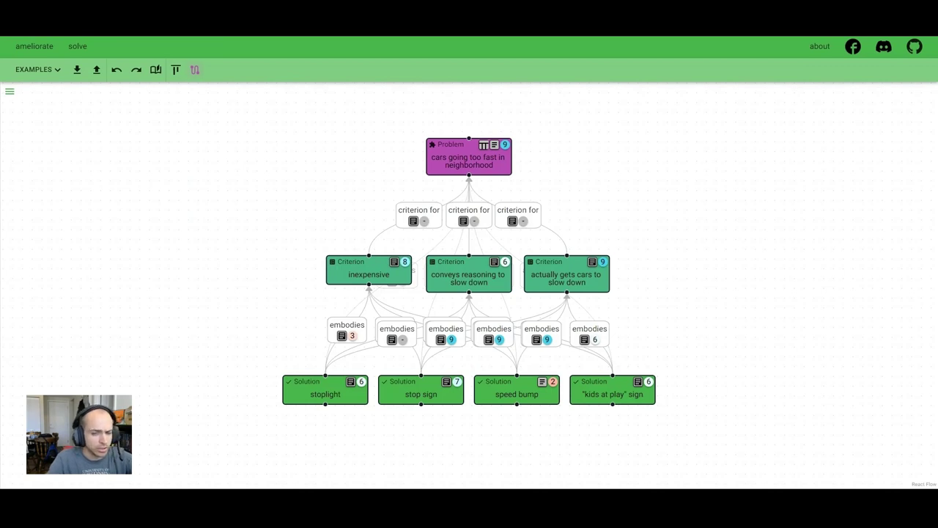
left_click(77, 70)
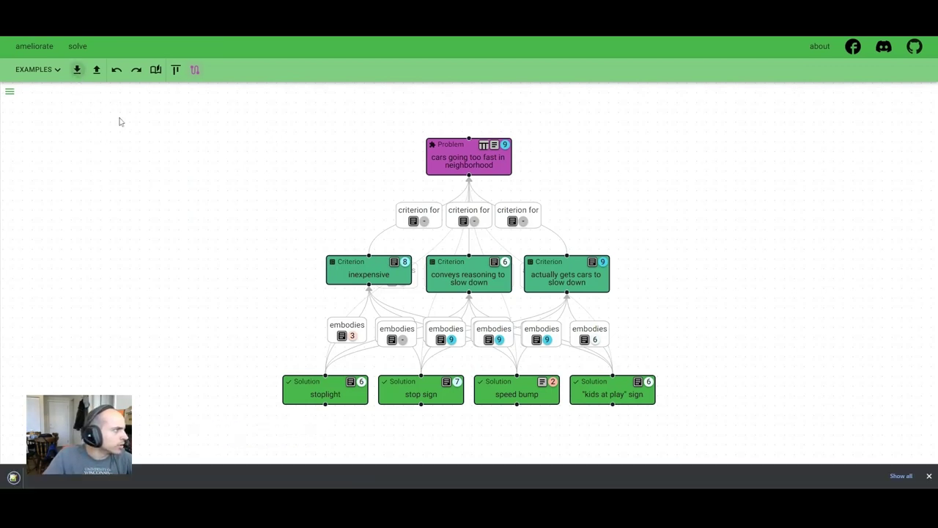
- Reset to a blank problem diagram and restore the cars diagram by uploading the downloaded JSON file
left_click(156, 70)
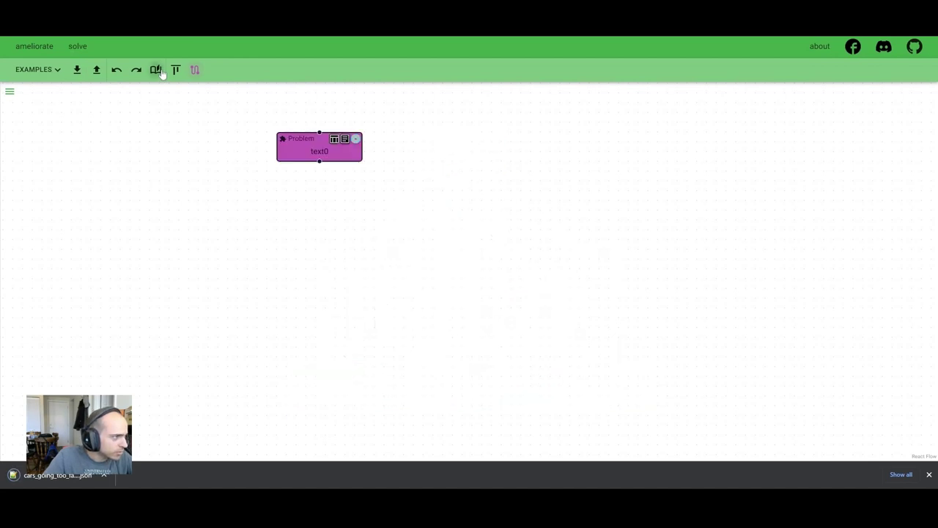
left_click(96, 71)
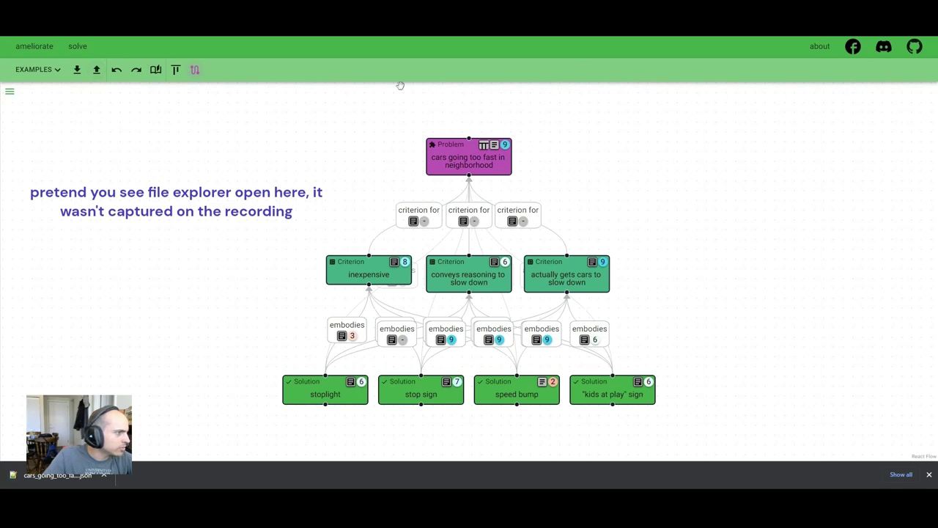
left_click(117, 70)
left_click(135, 70)
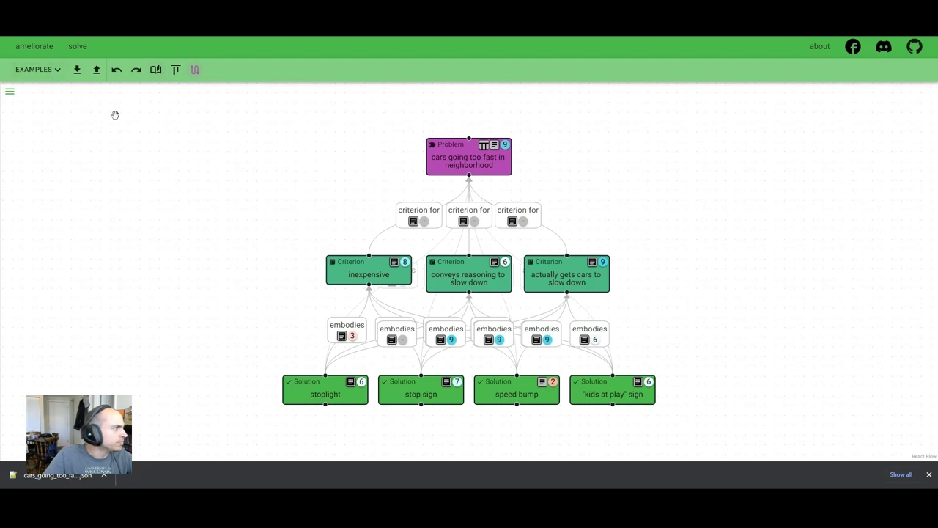
- Load the Economic System example diagram and dismiss the browser's download bar
left_click(49, 71)
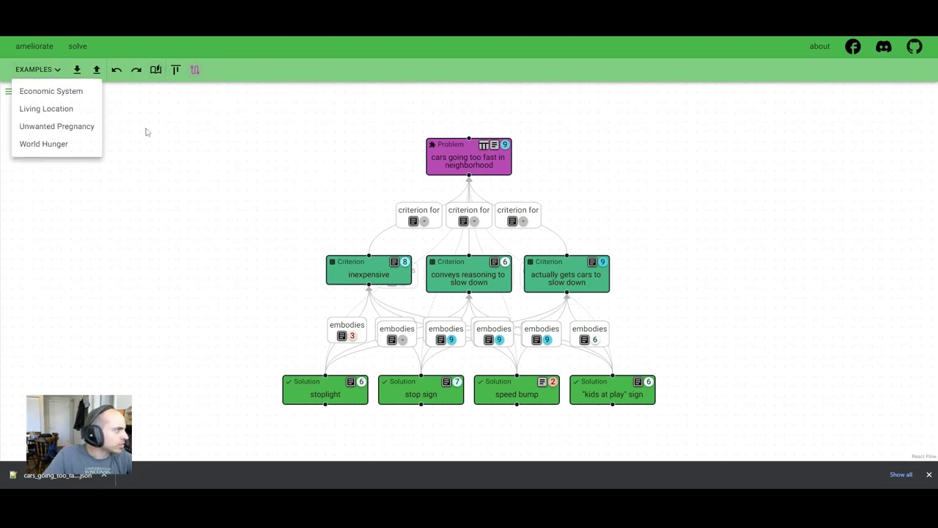
left_click(49, 92)
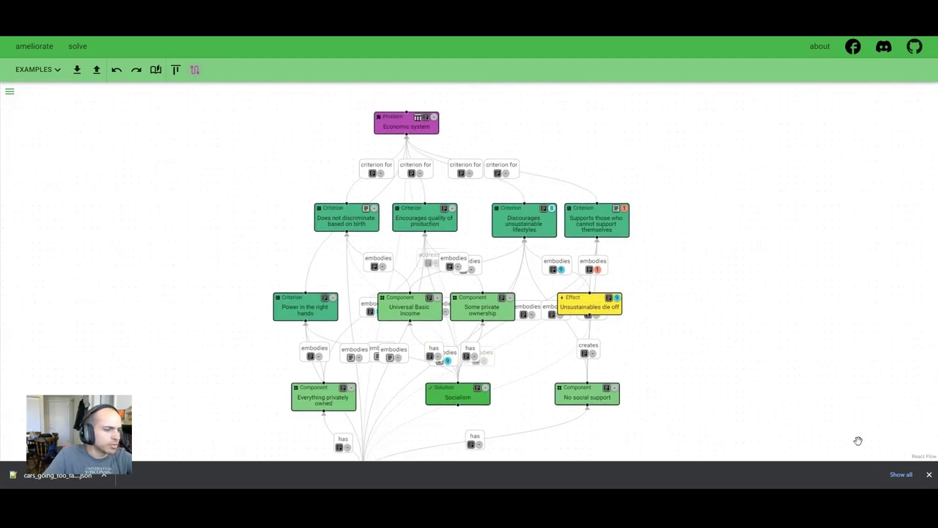
left_click(930, 477)
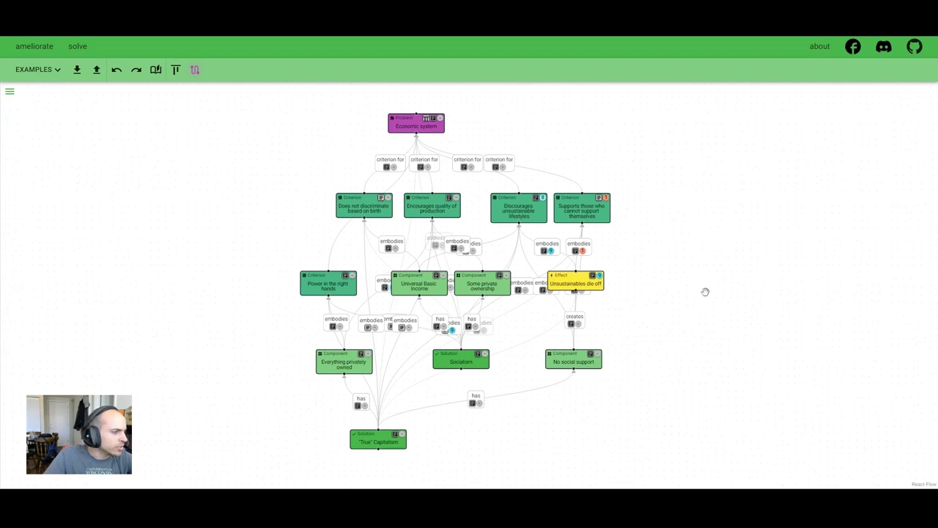
- Examine how "No social support", "Unsustainables die off", "True" Capitalism and Socialism connect to other nodes, including with the edge display option toggled
left_click(597, 362)
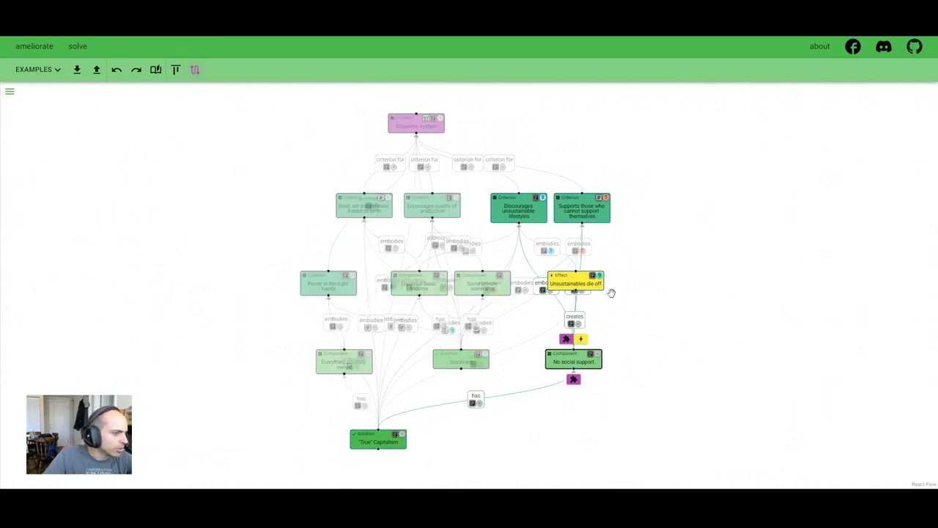
left_click(576, 289)
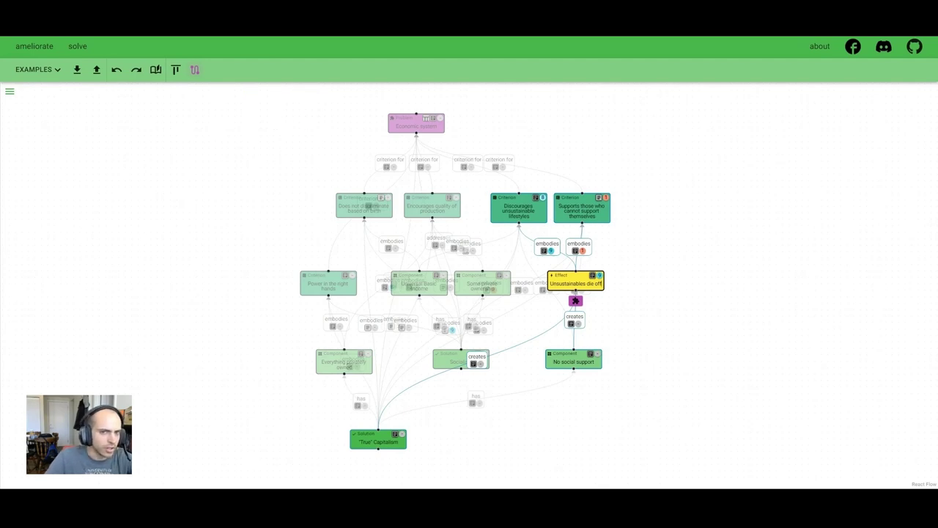
mouse_move(586, 369)
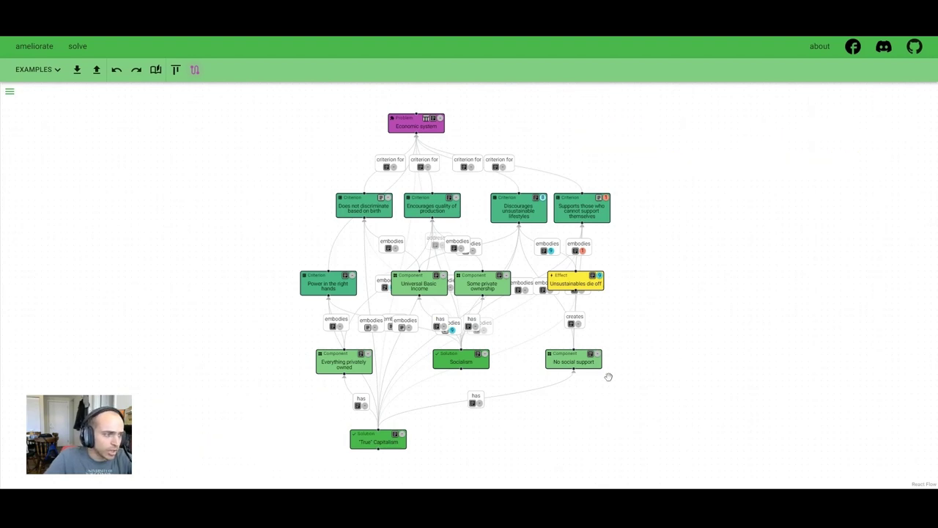
mouse_move(378, 438)
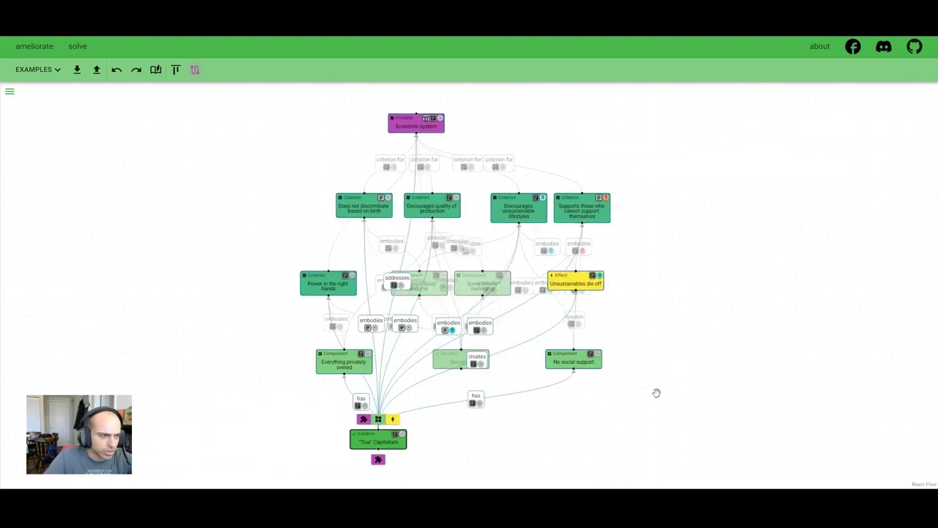
left_click(596, 367)
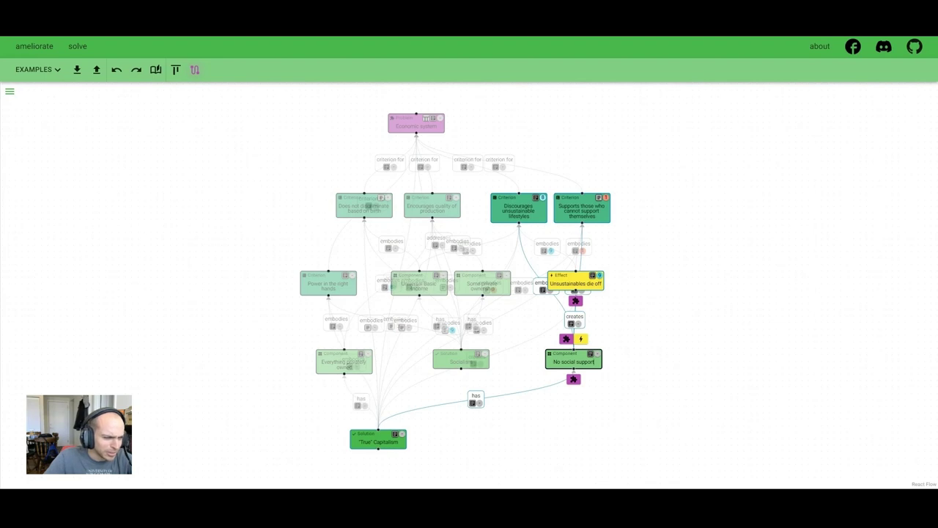
left_click(575, 283)
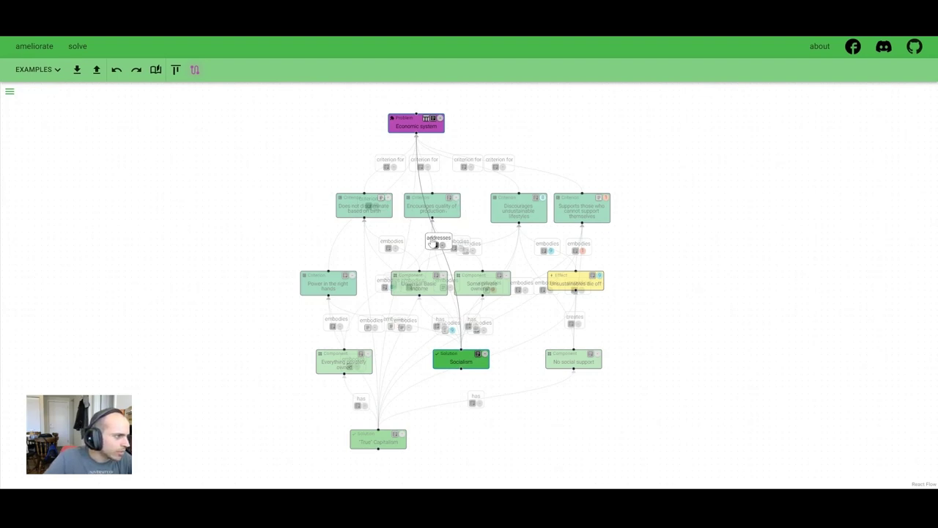
mouse_move(450, 364)
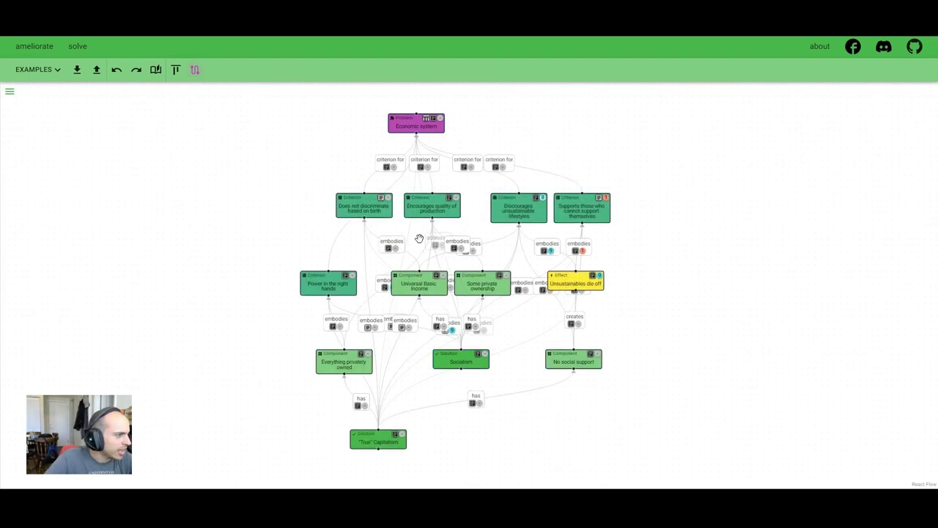
left_click(195, 69)
left_click(195, 70)
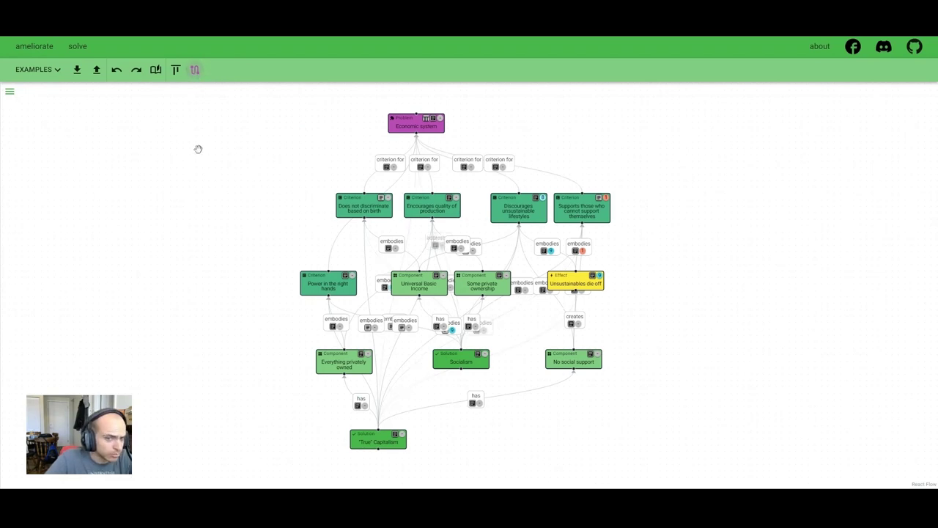
- Score the "addresses" relation between Socialism and Economic system 1, and recalculate the diagram layout
mouse_move(407, 254)
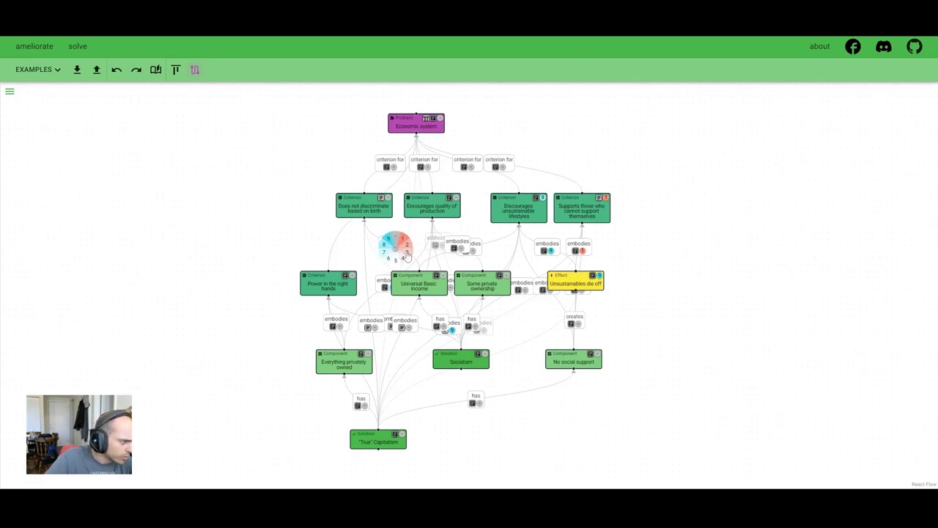
left_click(449, 236)
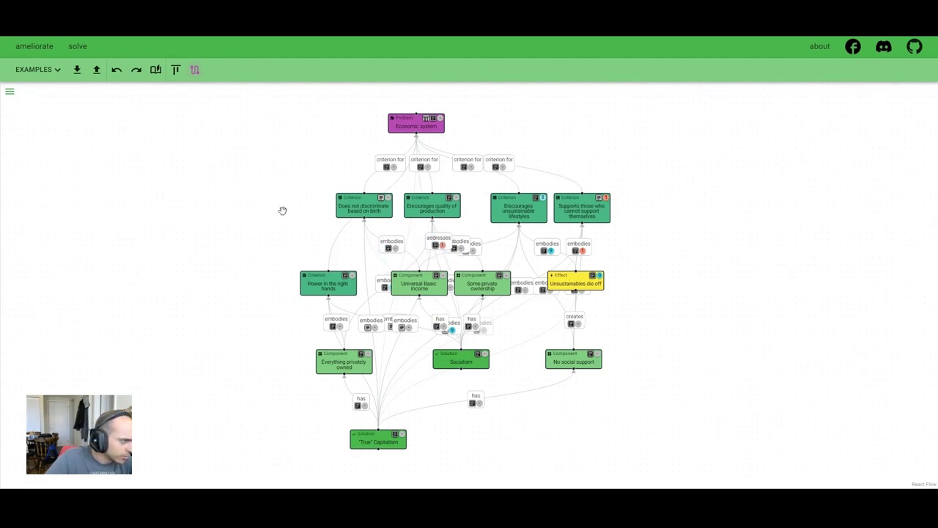
left_click(443, 233)
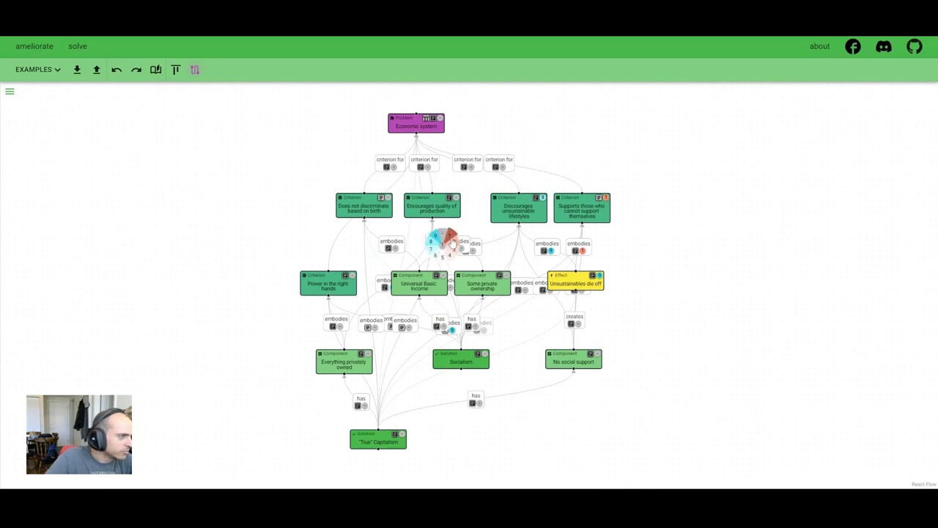
left_click(449, 235)
left_click(176, 75)
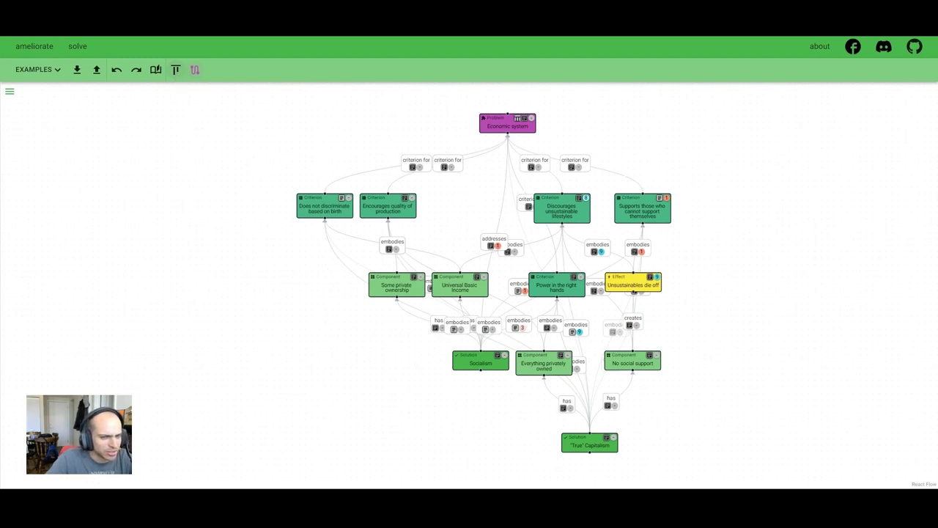
- Clear the score on Socialism's "addresses" relation and recalculate the diagram layout
left_click(497, 246)
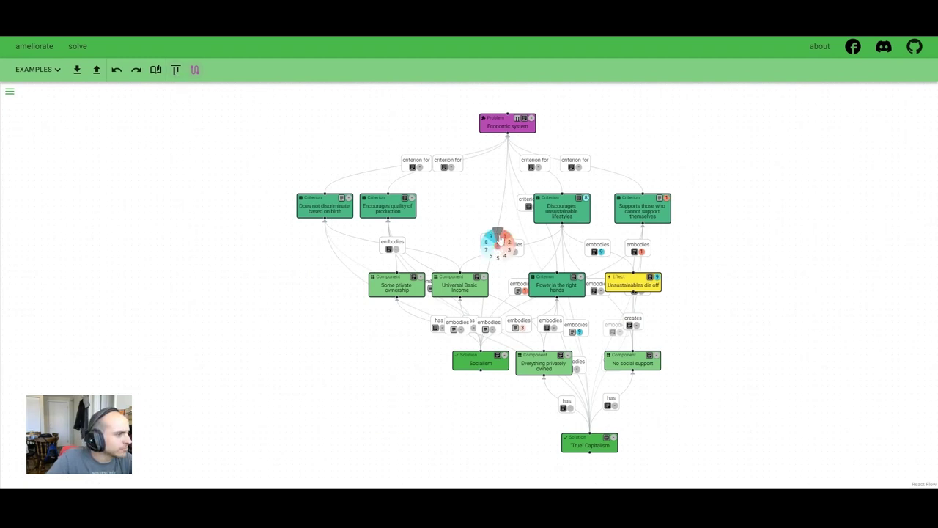
left_click(179, 73)
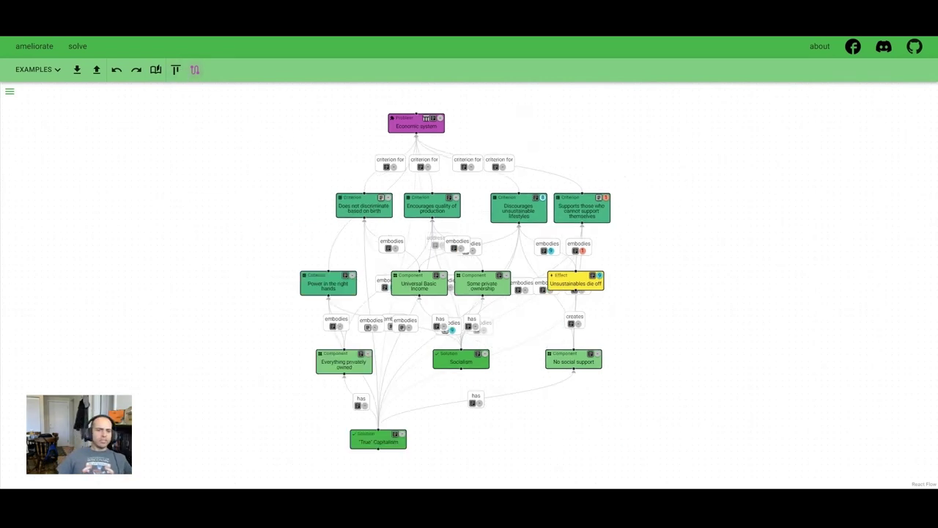